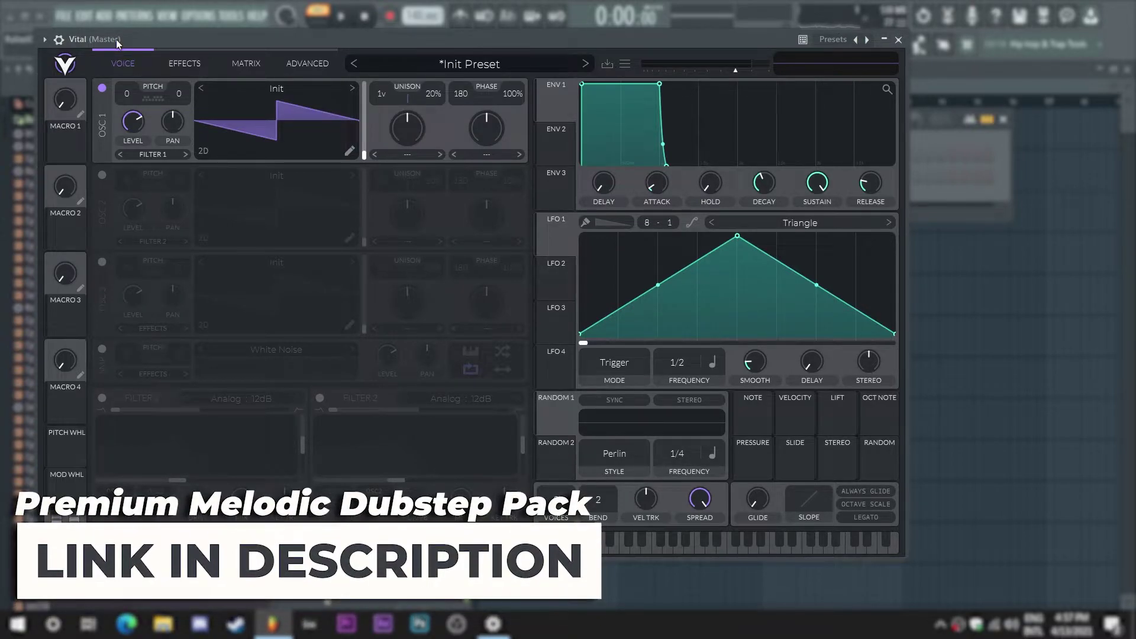
- Switch on oscillators 2 and 3 and the White Noise sampler
click(102, 175)
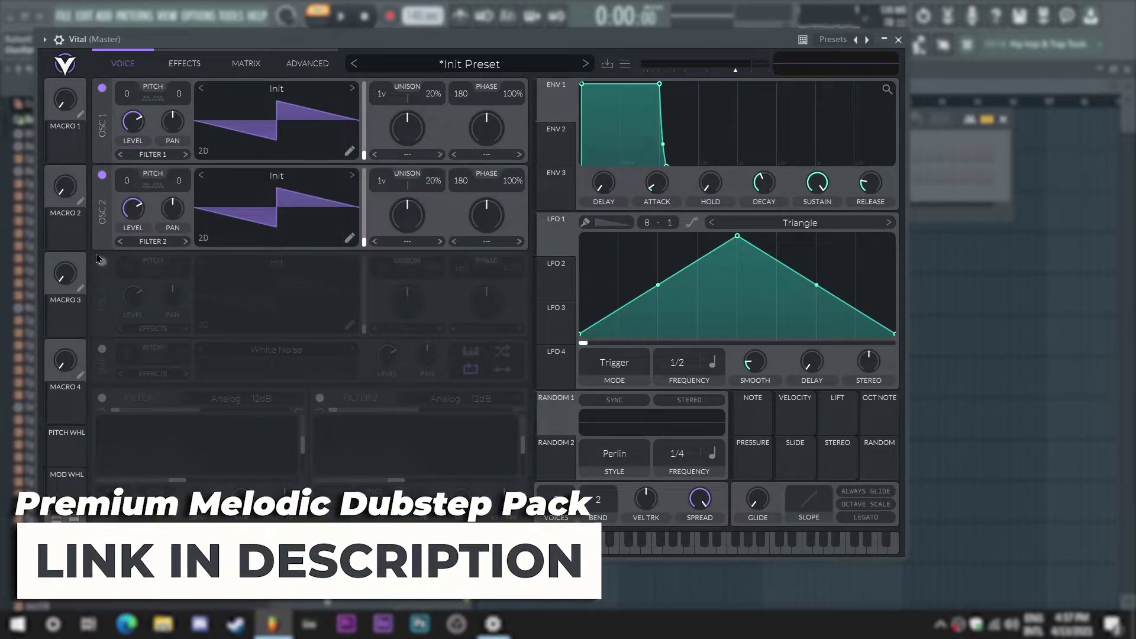
click(102, 261)
click(103, 350)
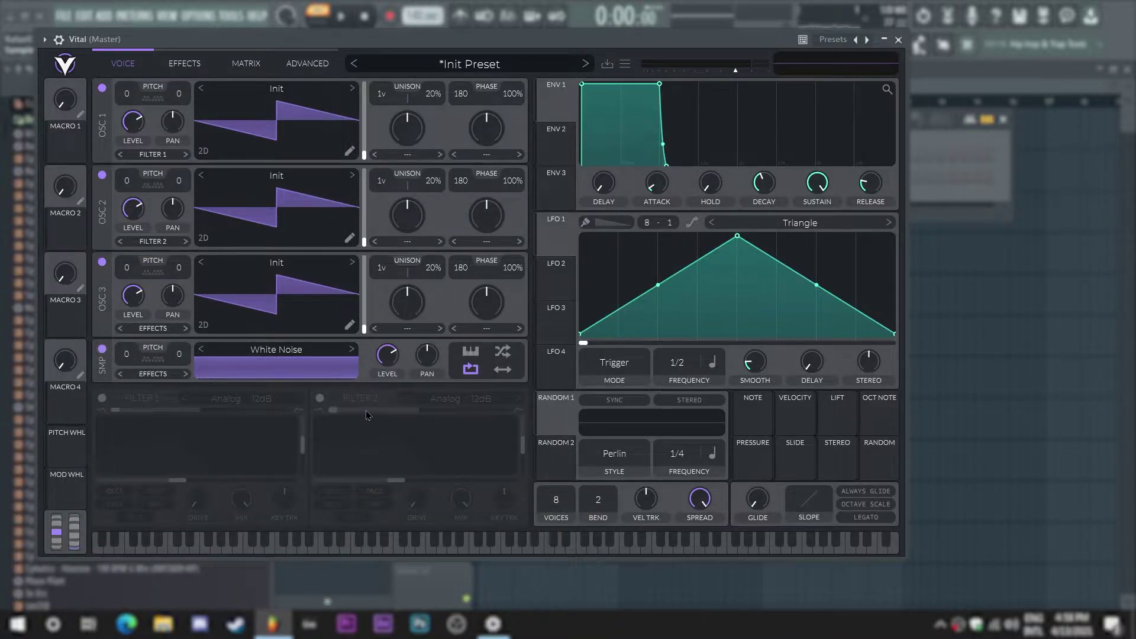
- Turn the sampler level down to 0 and play a note to audition the sound
drag(391, 362, 399, 475)
drag(405, 517, 335, 493)
key(z)
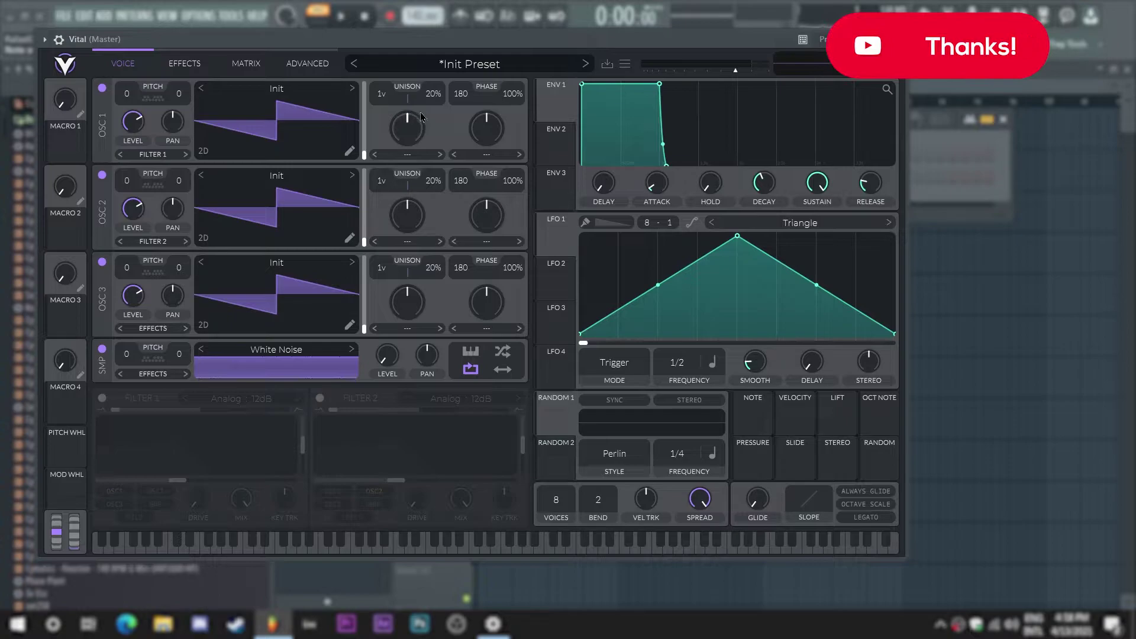
- Give oscillators 1 and 2 sixteen unison voices tuned -3 and -4, and drop oscillator 3 level to 0.145
mouse_move(407, 98)
mouse_down()
mouse_move(408, 71)
mouse_move(408, 89)
mouse_up()
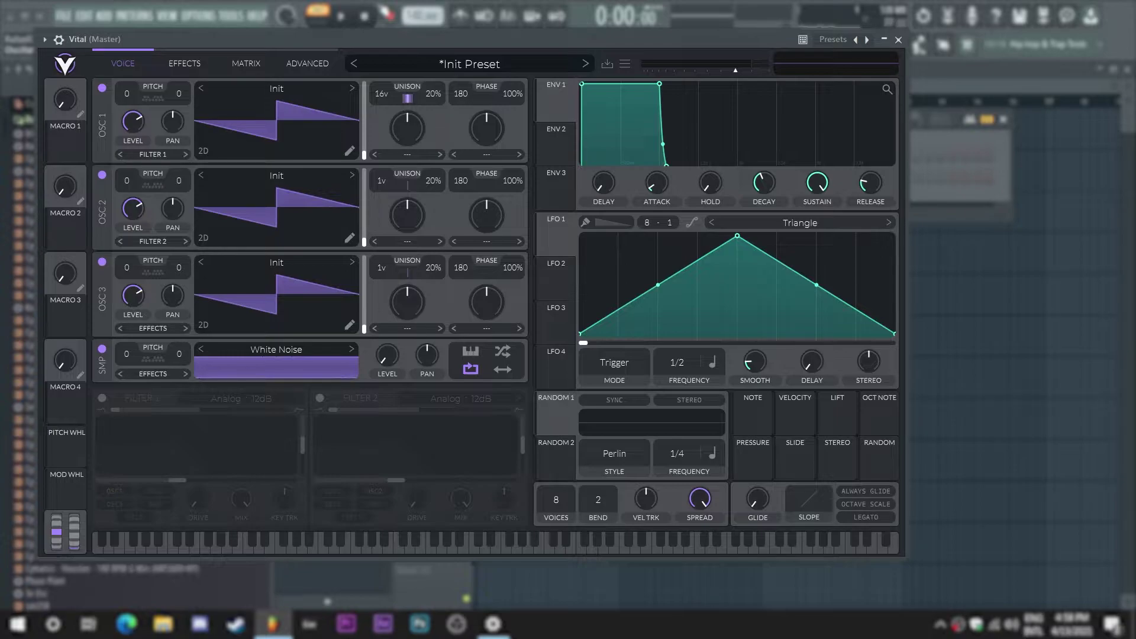
drag(384, 187, 388, 69)
drag(181, 98, 180, 102)
drag(181, 184, 181, 191)
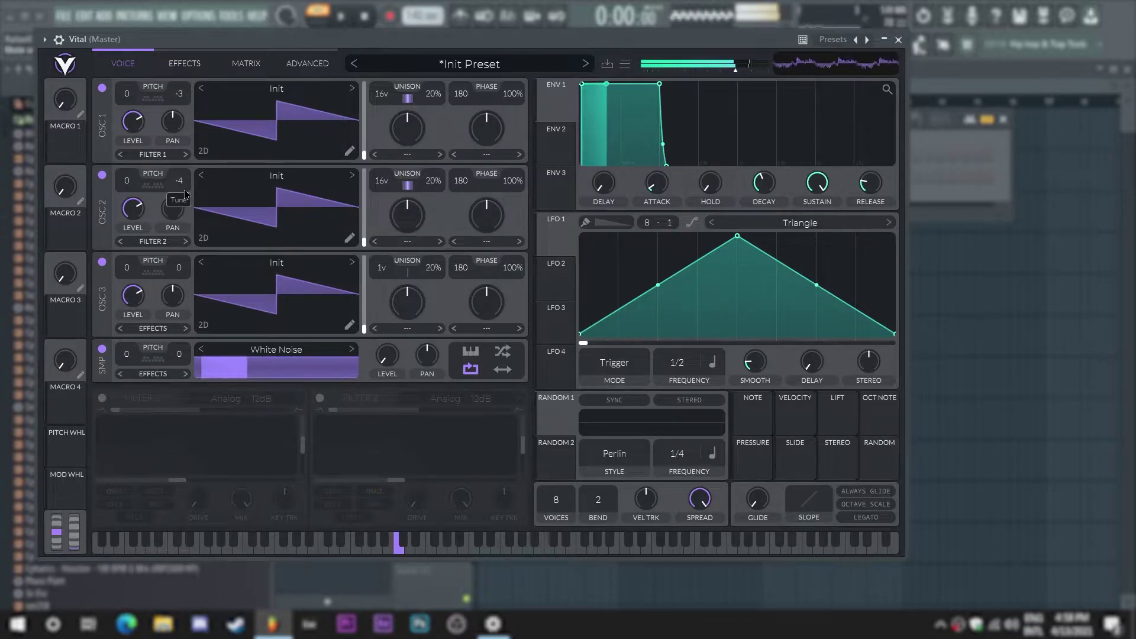
mouse_move(129, 317)
drag(129, 316, 131, 347)
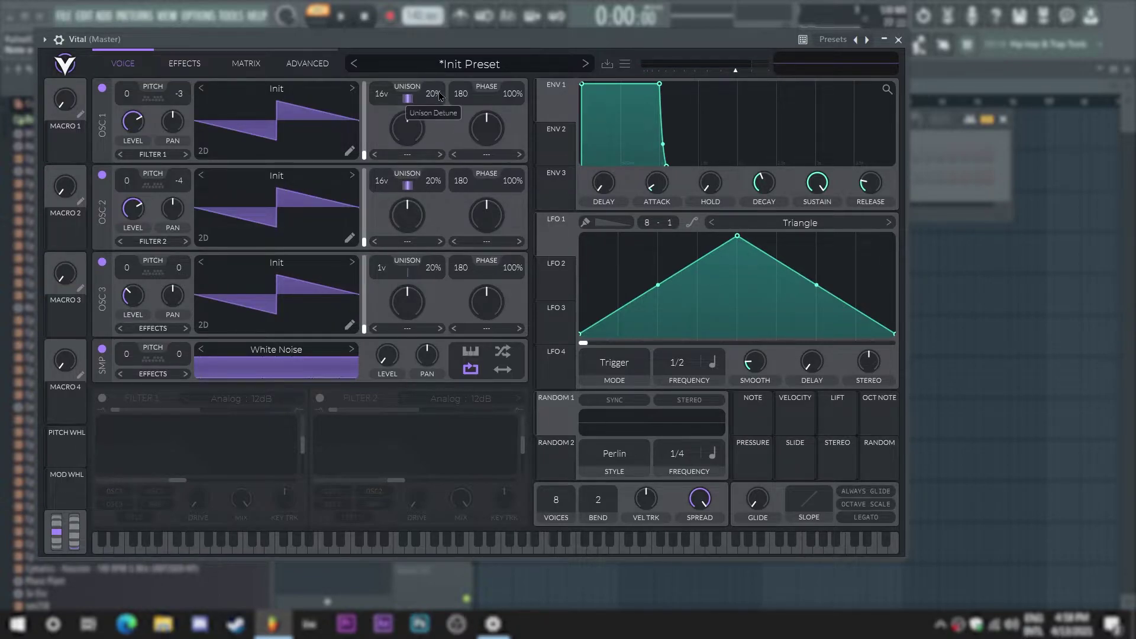
- Set unison detune to 10% on oscillator 1 and 23% on oscillator 2, and modulate oscillator 1's pan with LFO 1
scroll(440, 102, down, 2)
scroll(438, 181, up, 1)
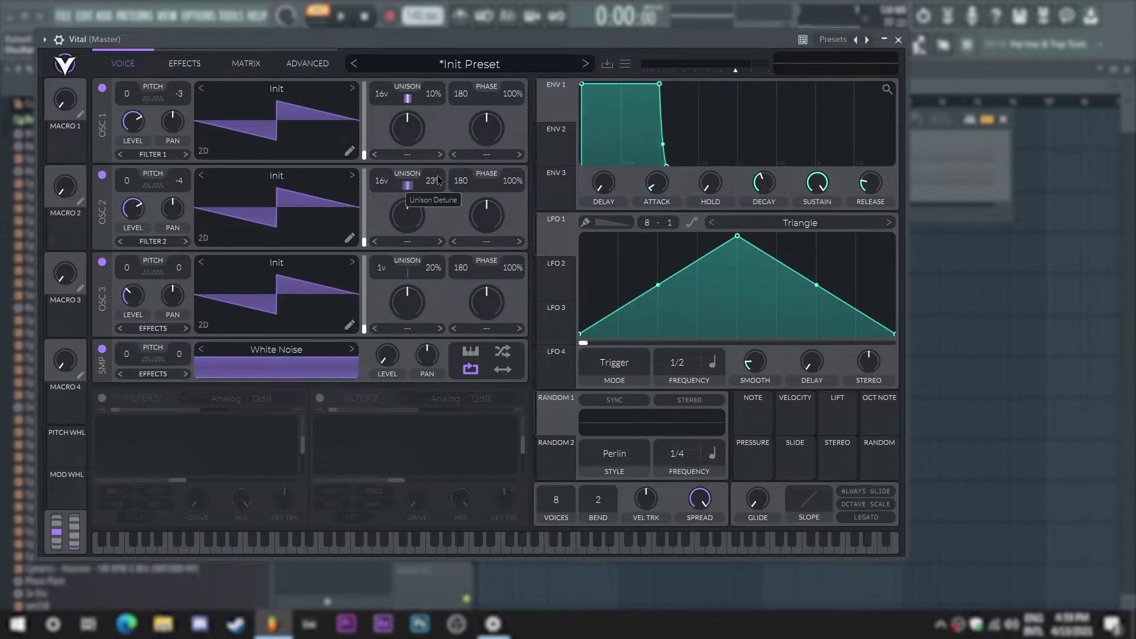
drag(555, 239, 179, 199)
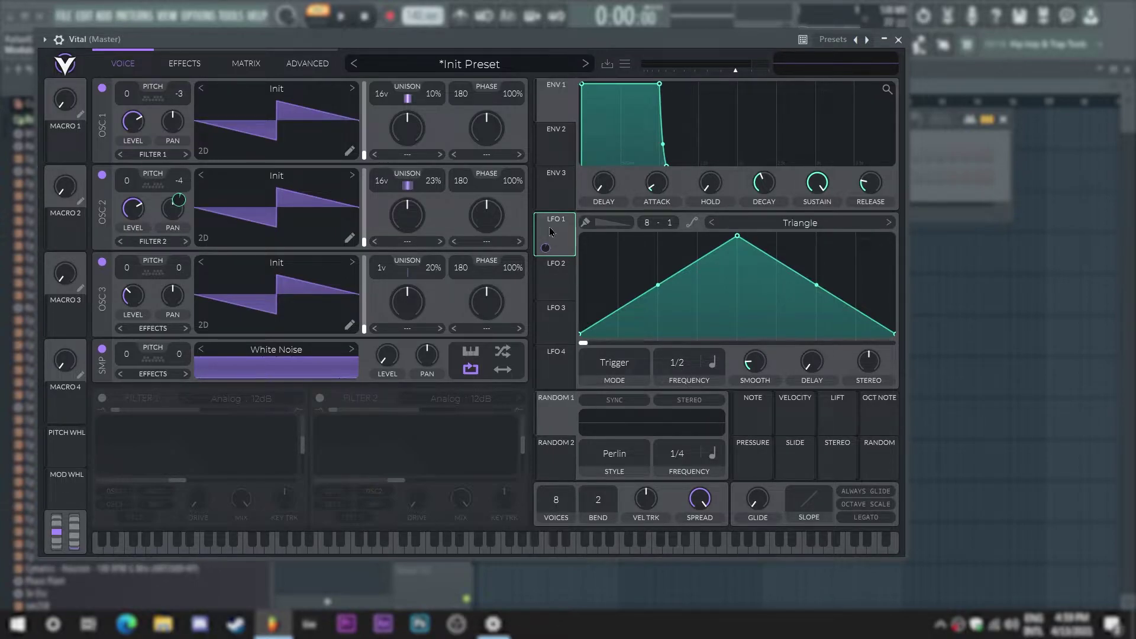
drag(545, 247, 181, 120)
- Raise the noise sampler level slightly to 0.015
drag(397, 364, 392, 345)
mouse_move(391, 364)
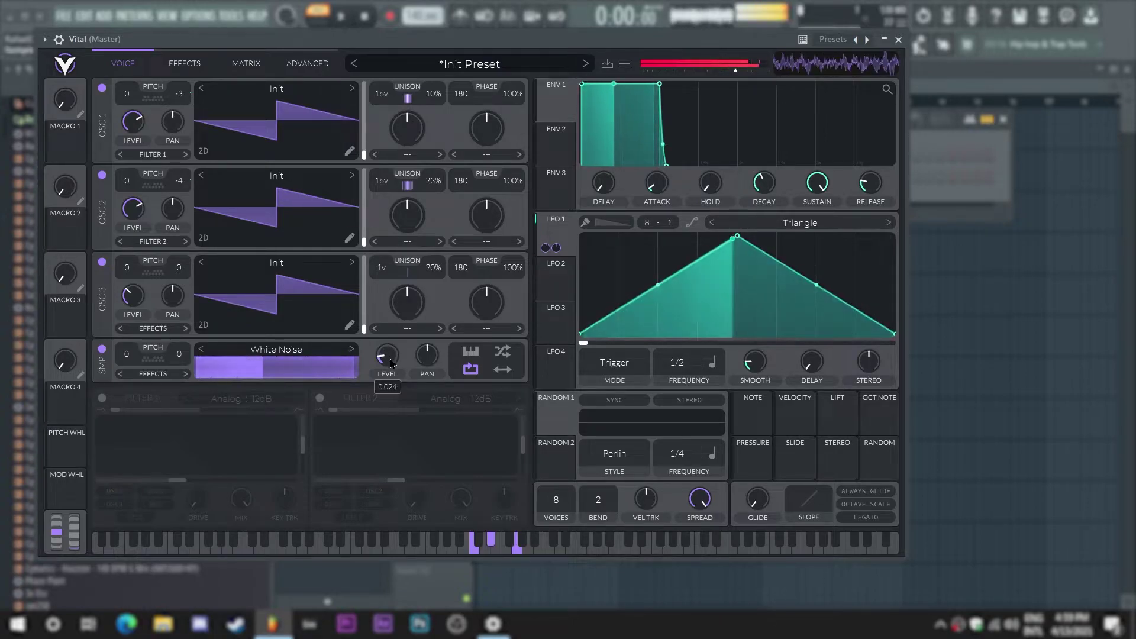
scroll(391, 363, down, 1)
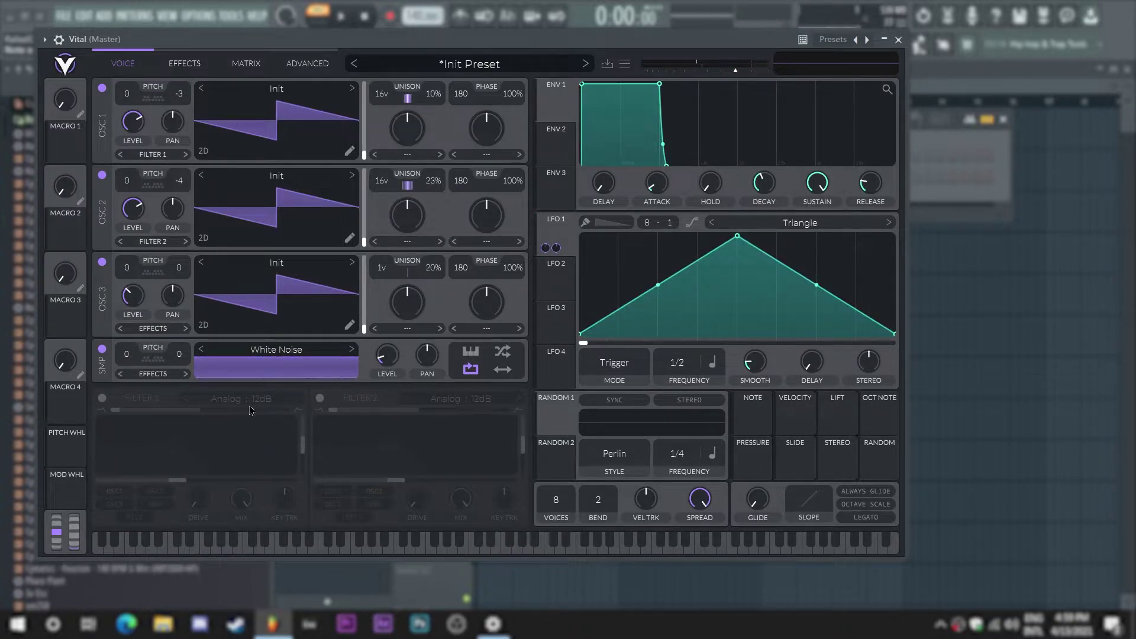
- Enable Filter 1 with low resonance and route oscillators 2, 3 and the sampler through it
click(102, 397)
drag(302, 445, 302, 478)
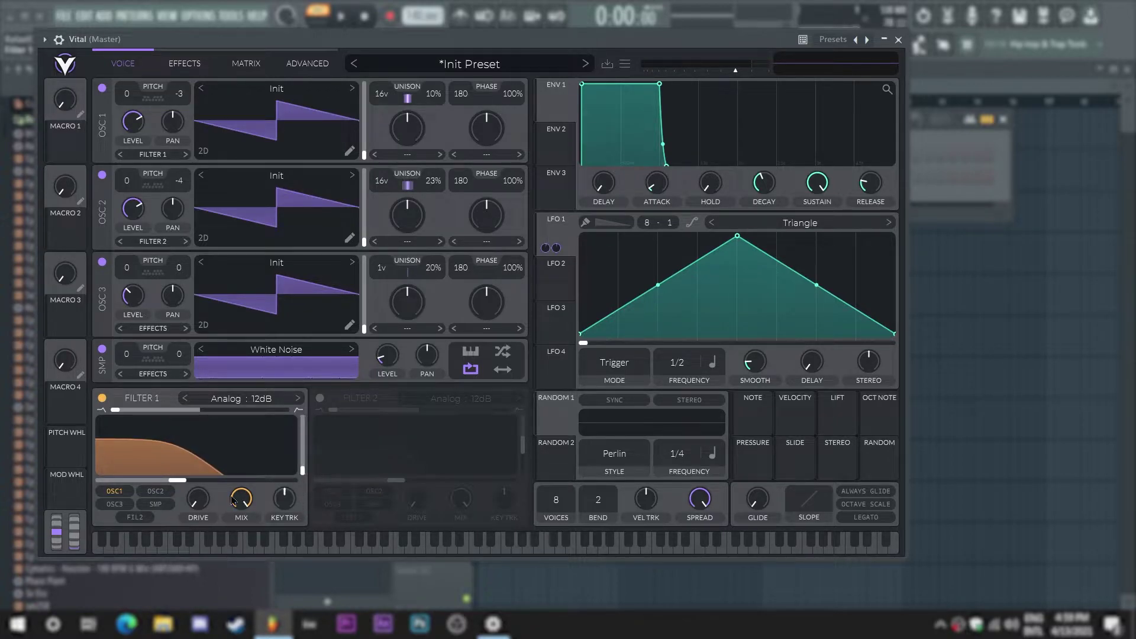
click(155, 491)
click(114, 504)
click(155, 505)
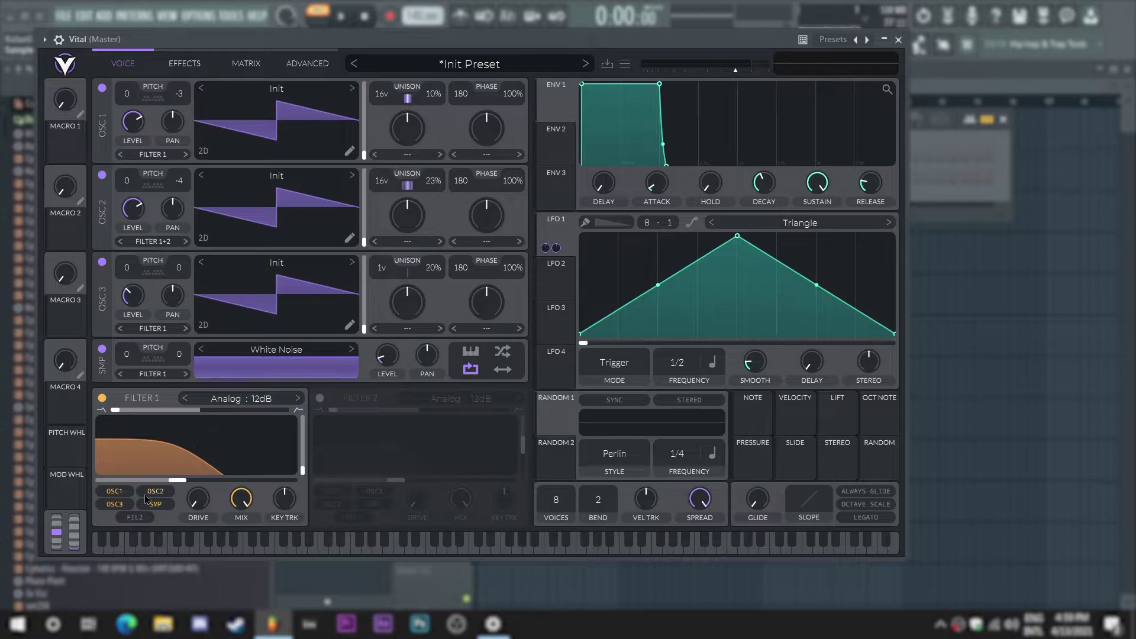
- Open Filter 1's cutoff to about 2109 Hz and bring up the Effects page
drag(177, 480, 309, 486)
mouse_move(292, 486)
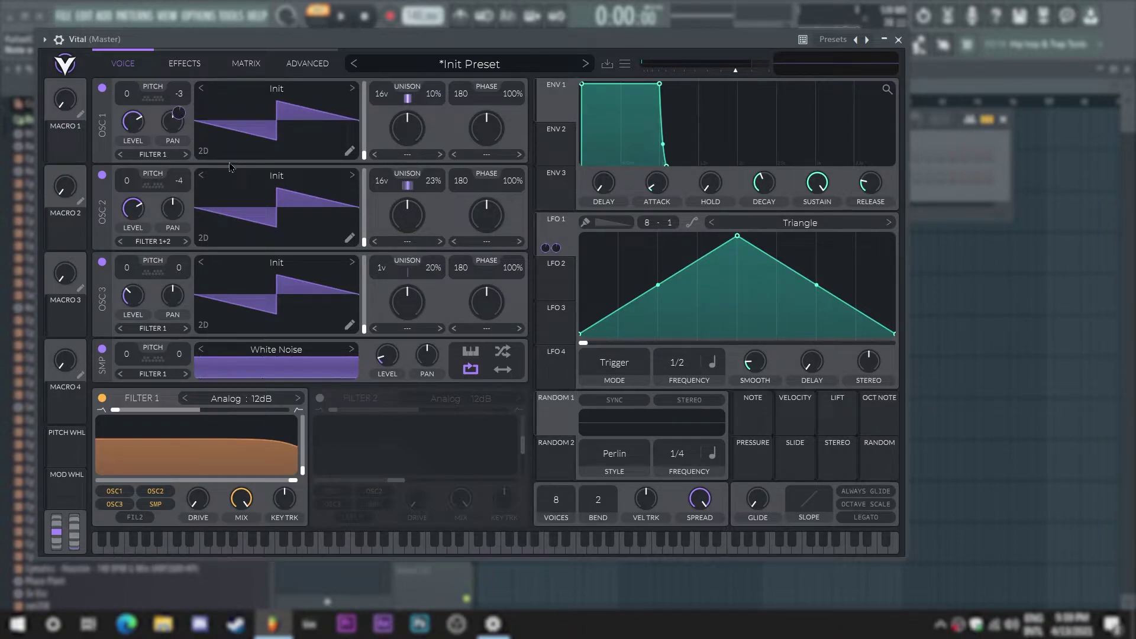
click(188, 65)
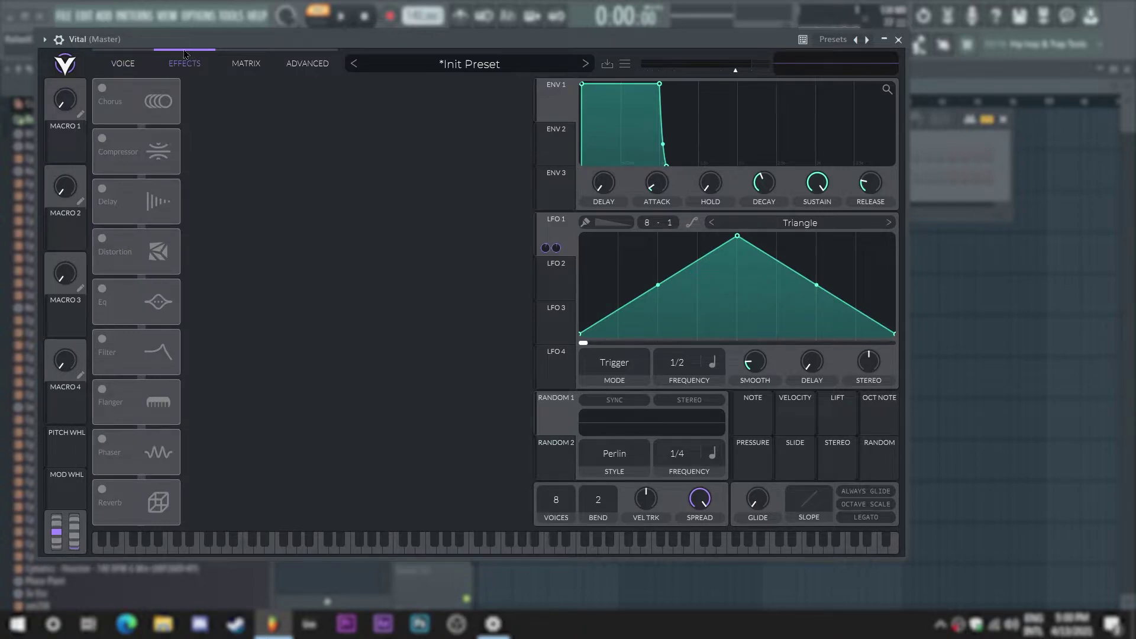
- Turn on Chorus with its mix lowered to about 9%, and lower envelope 1's sustain slightly
click(100, 89)
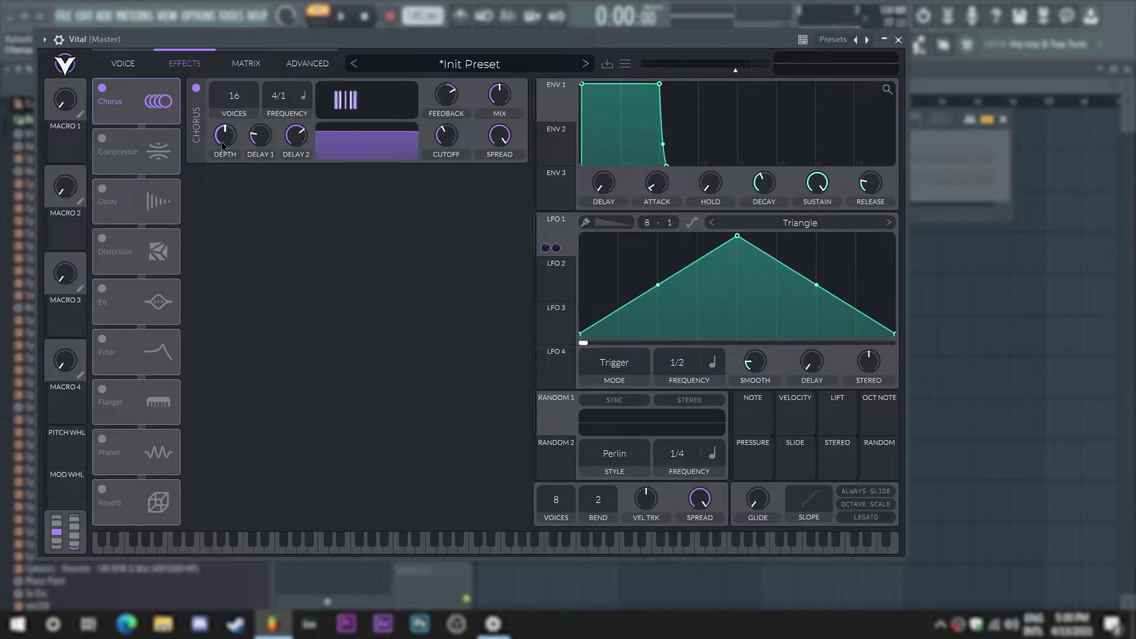
mouse_move(222, 144)
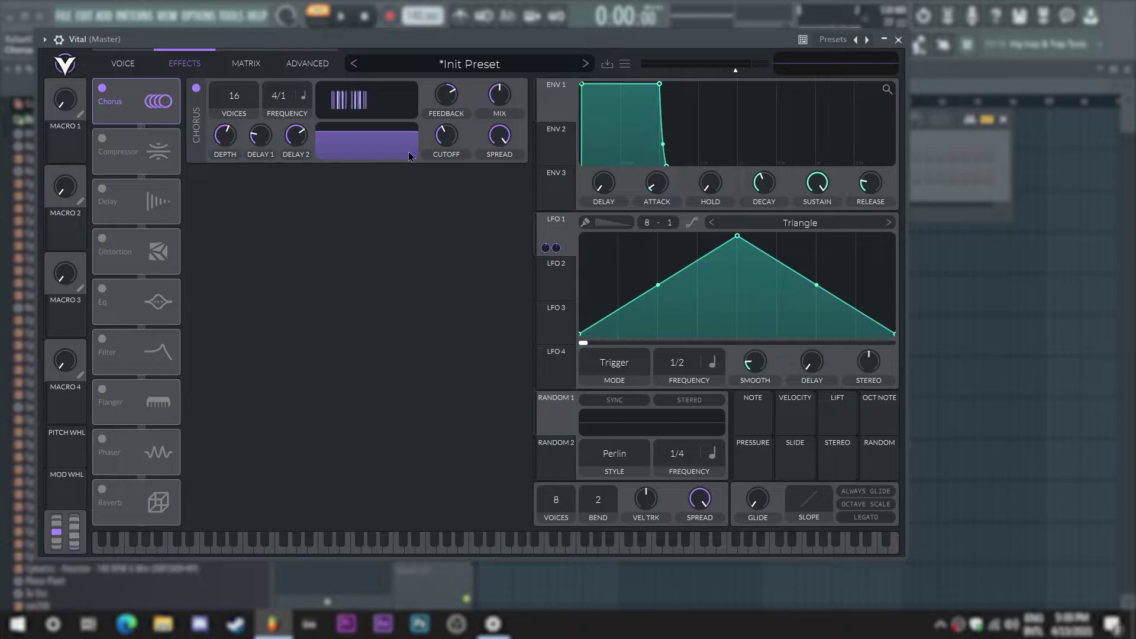
drag(520, 117, 523, 158)
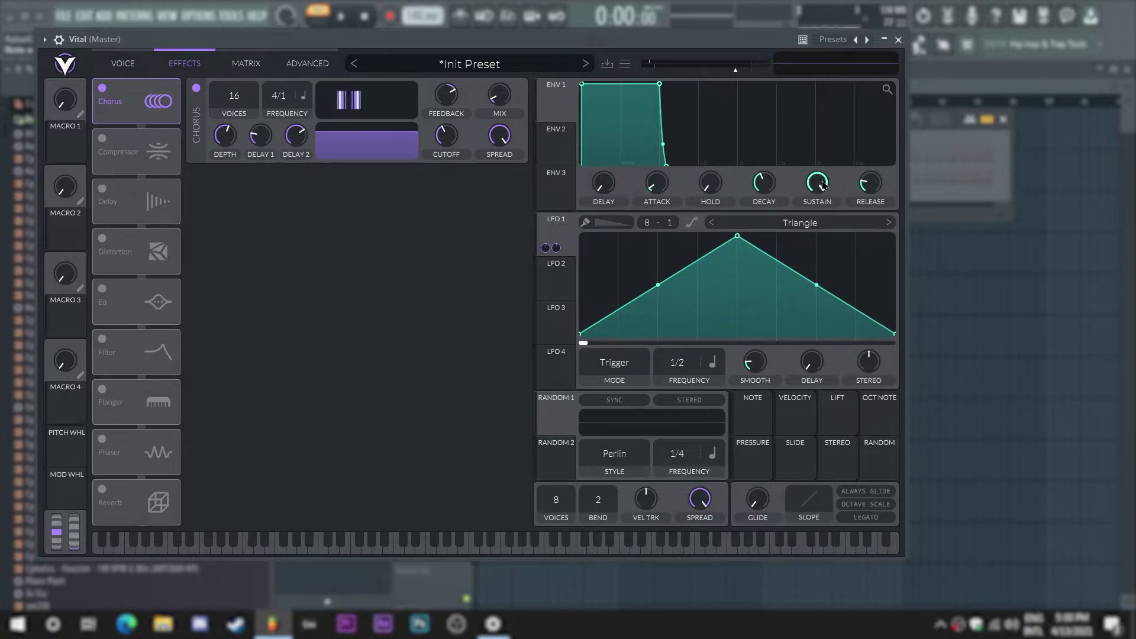
drag(823, 185, 822, 189)
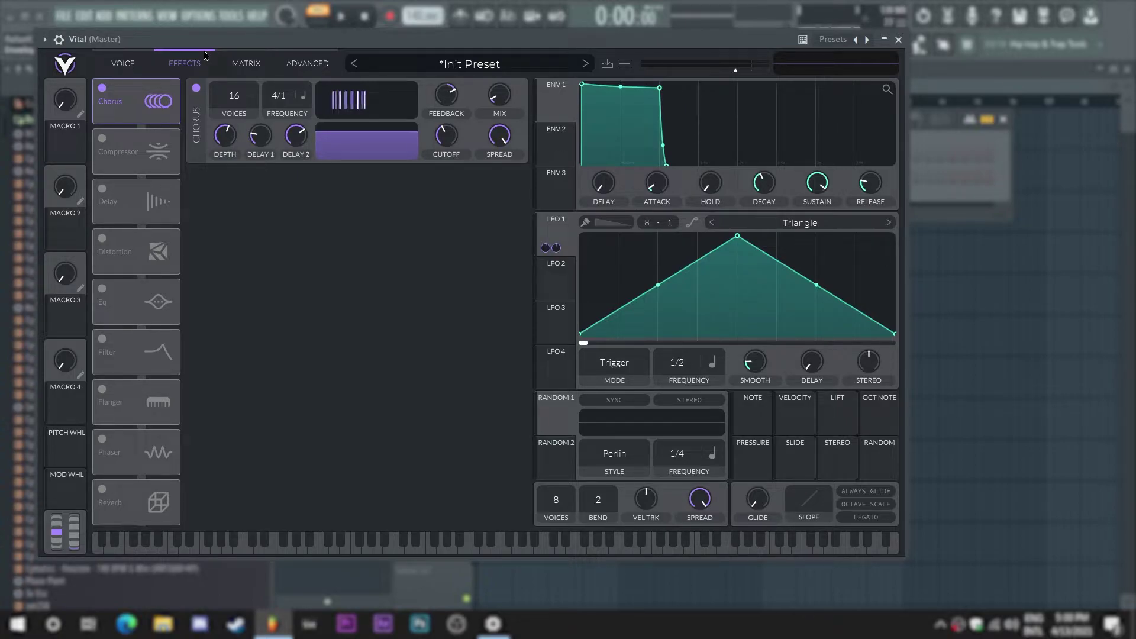
- Enable Distortion in Hard Clip mode and move it right after the Chorus
mouse_move(152, 266)
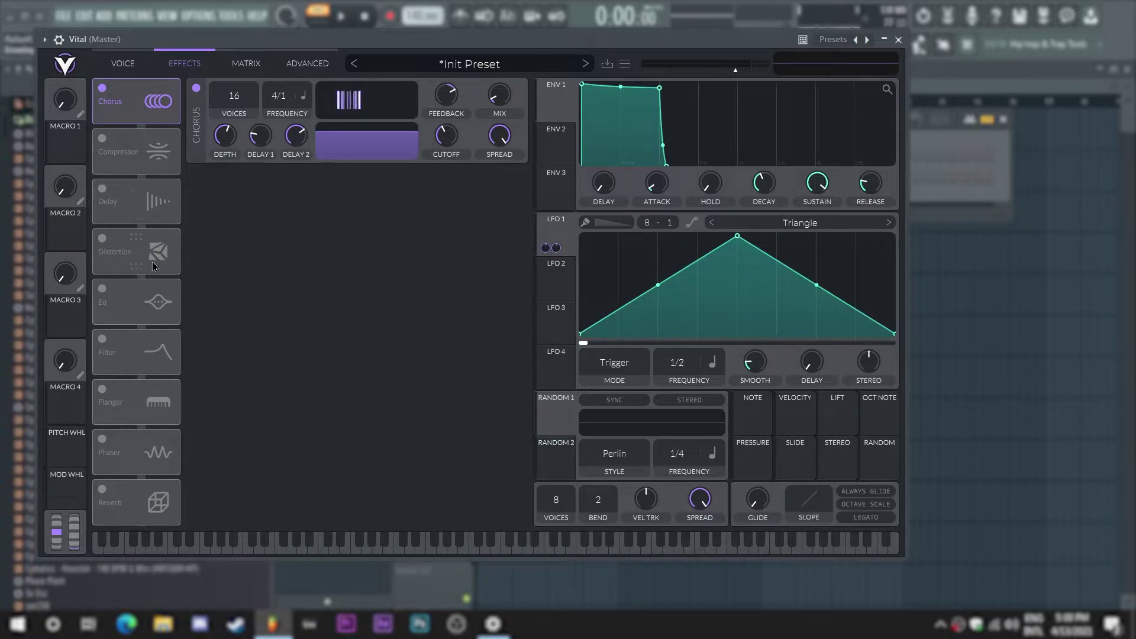
click(101, 238)
drag(136, 240, 136, 153)
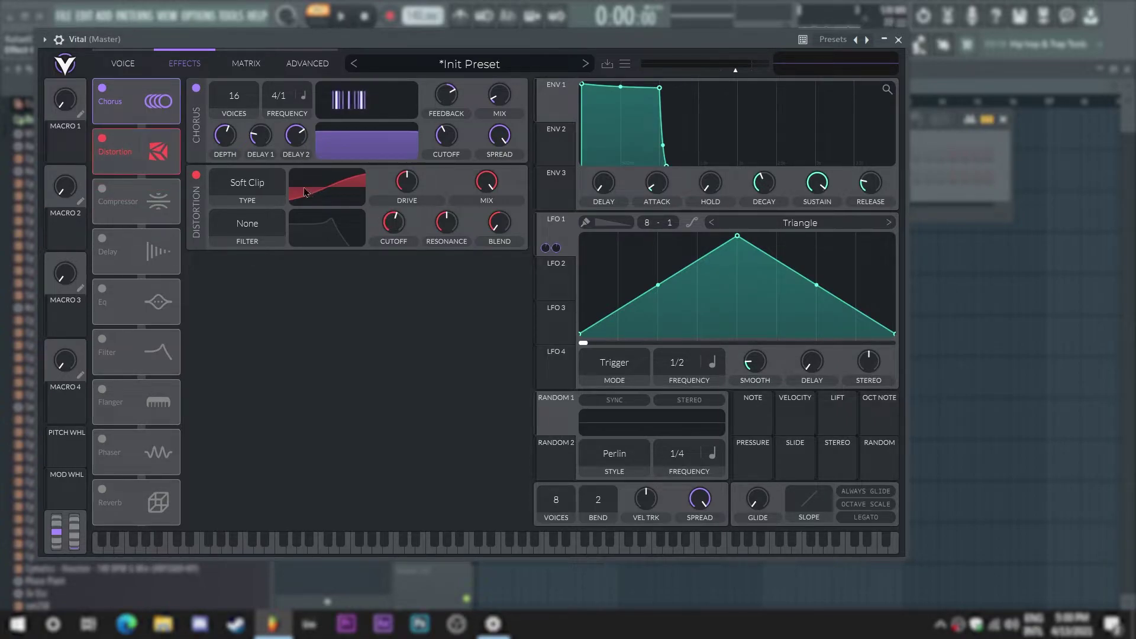
click(271, 188)
click(274, 231)
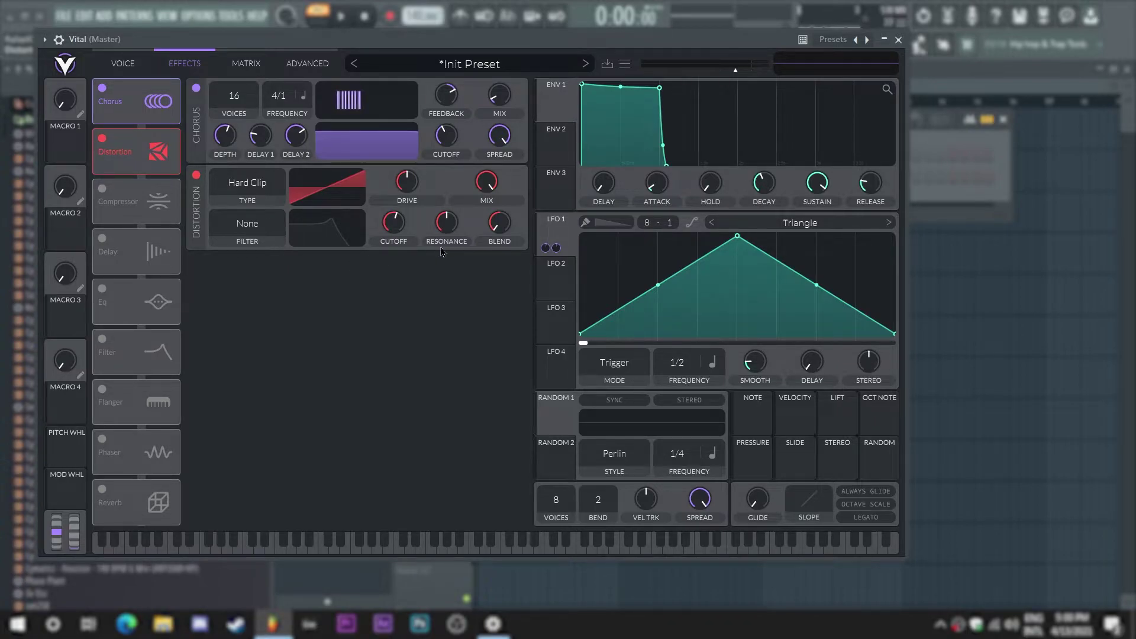
- Reduce the distortion mix and drive, and place its filter before the distortion (Pre)
drag(486, 182, 500, 249)
drag(407, 184, 409, 206)
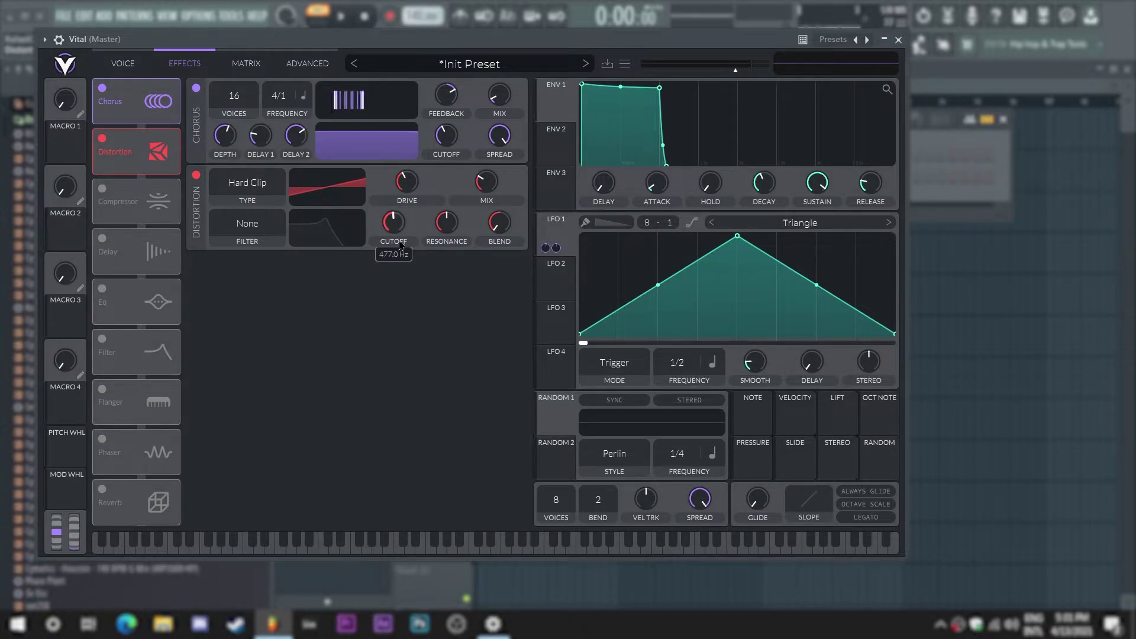
click(272, 241)
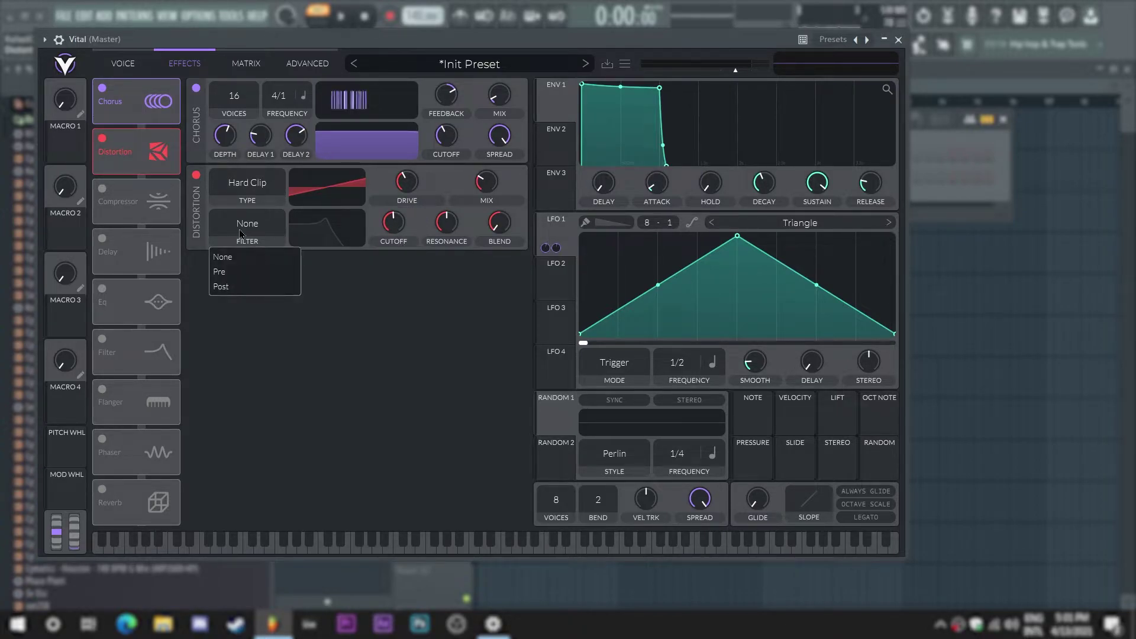
click(255, 271)
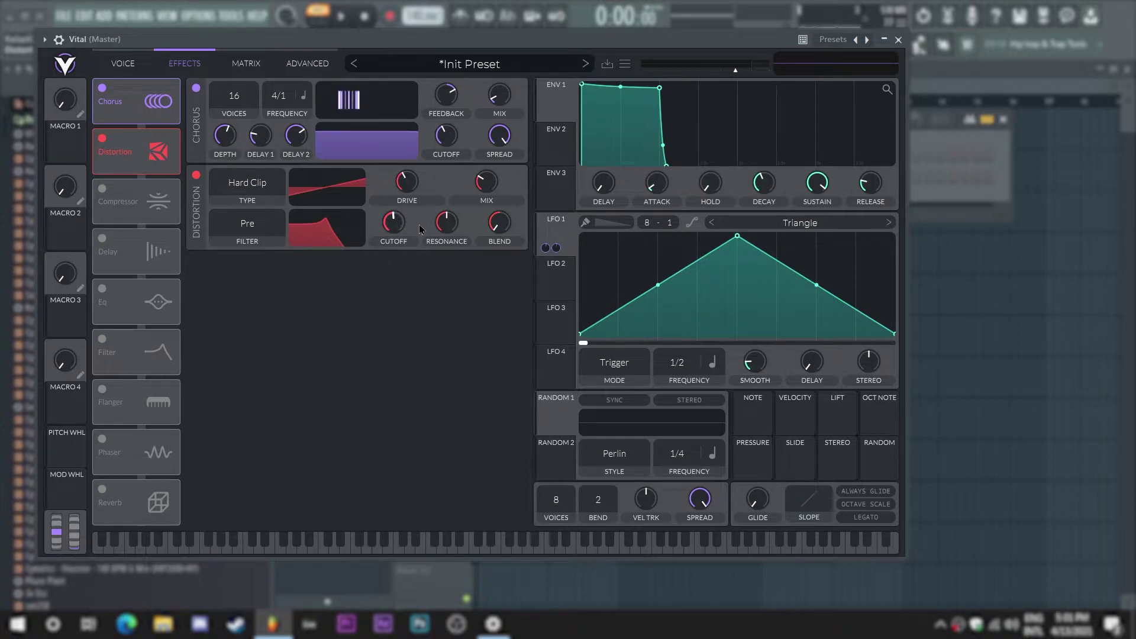
- Max the distortion filter blend, lower its cutoff to about 329.5 Hz and resonance, and enable the EQ
drag(480, 240, 490, 103)
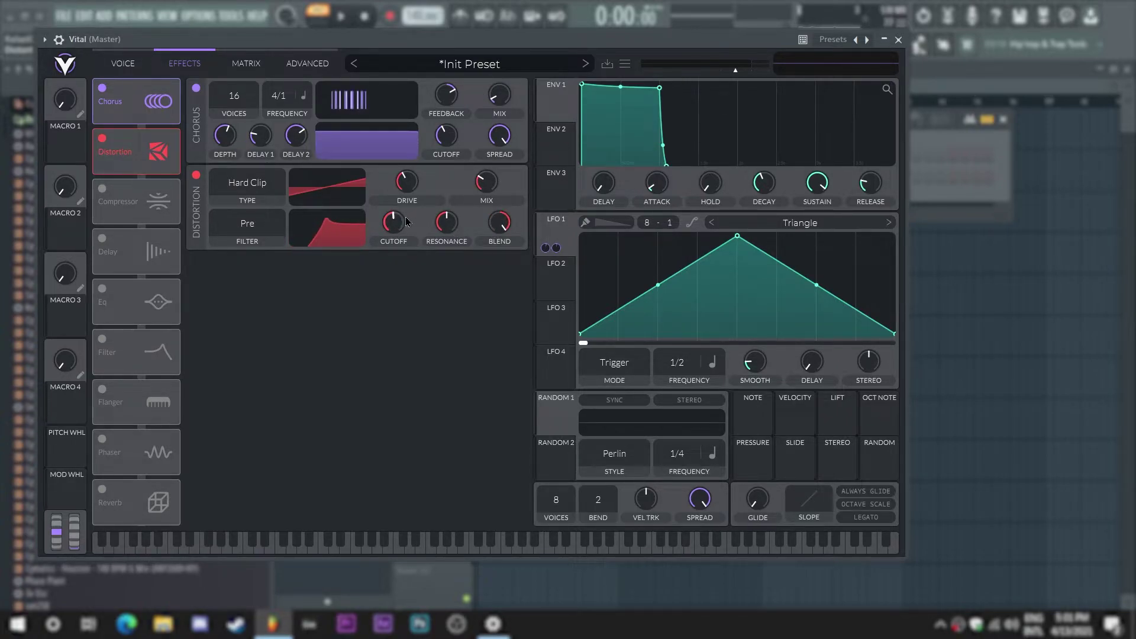
drag(391, 228, 456, 253)
drag(392, 219, 394, 223)
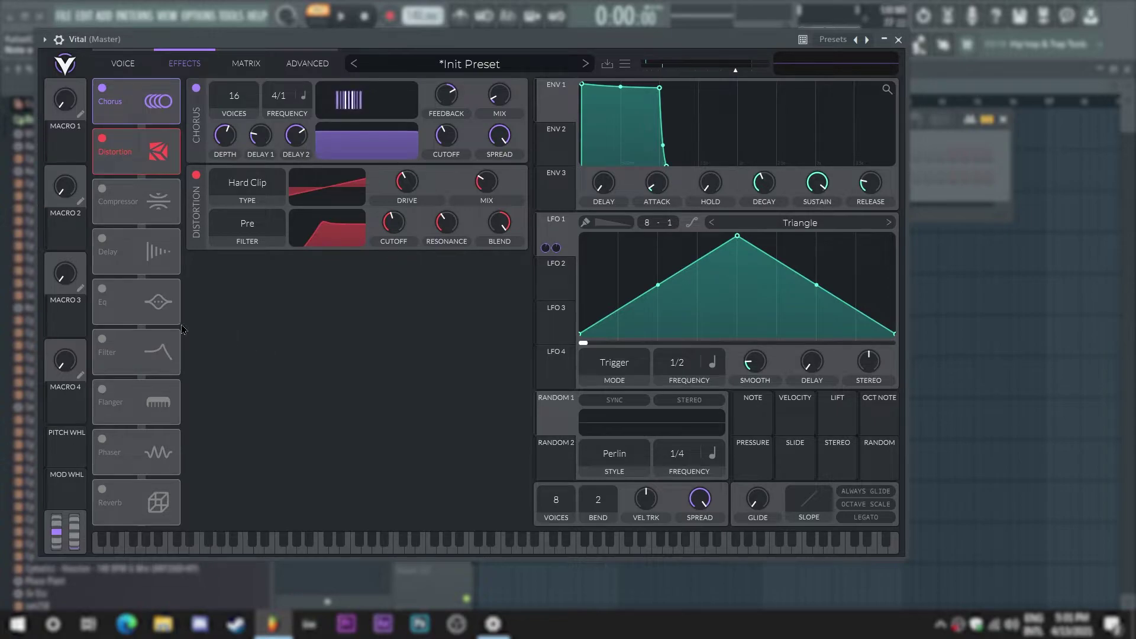
click(102, 288)
- Move the EQ after Distortion, make its low band a low cut, and lower the mid band gain
drag(103, 290, 105, 188)
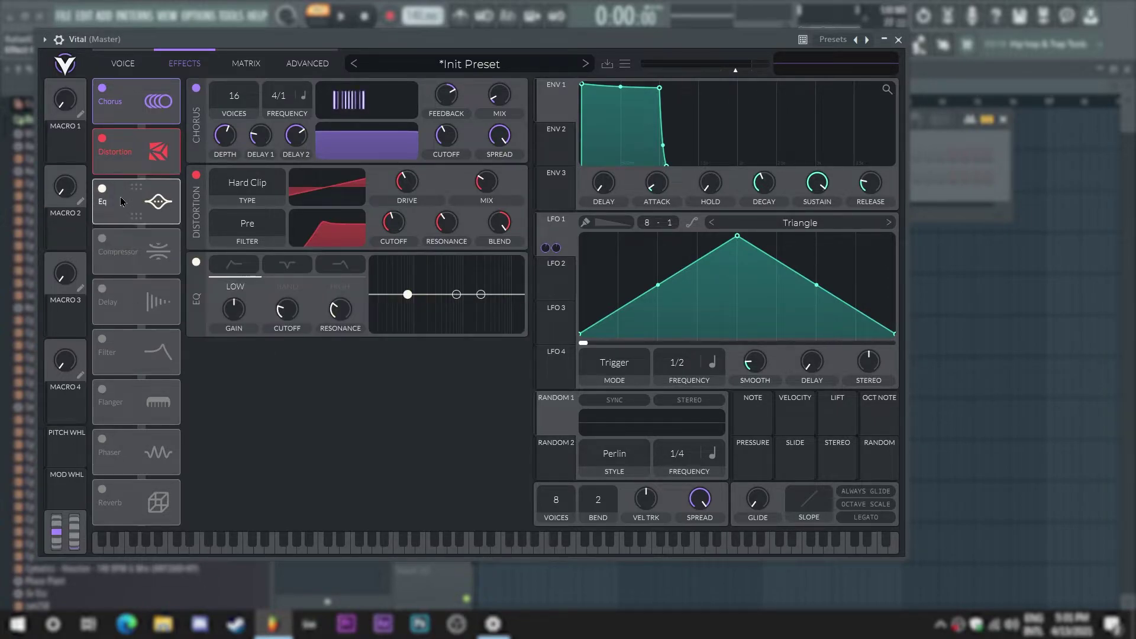
click(233, 269)
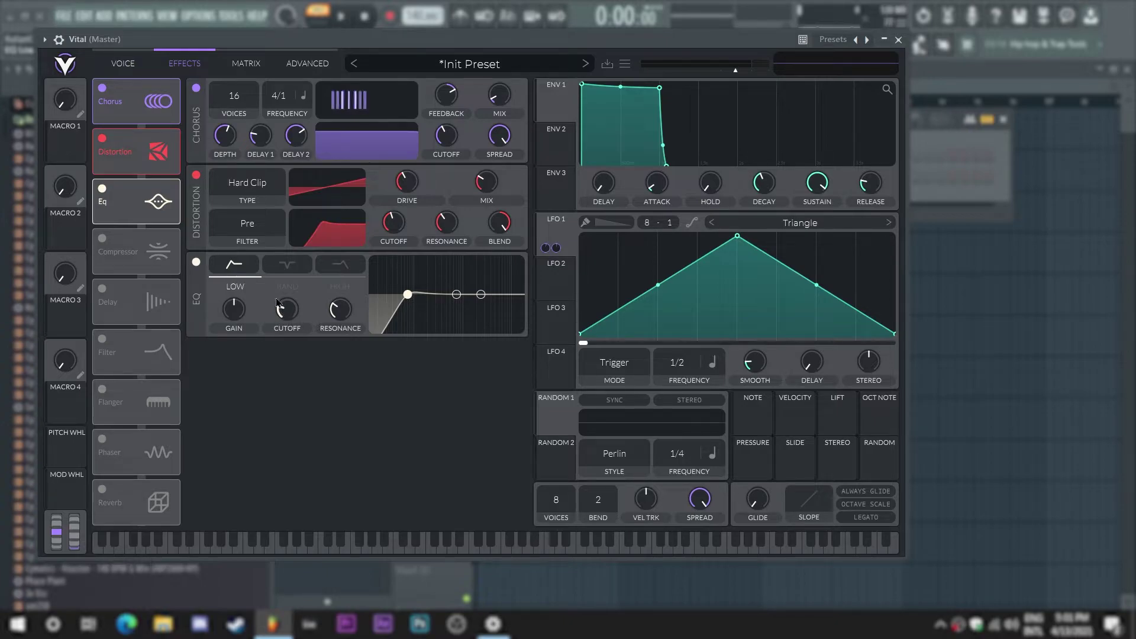
click(287, 265)
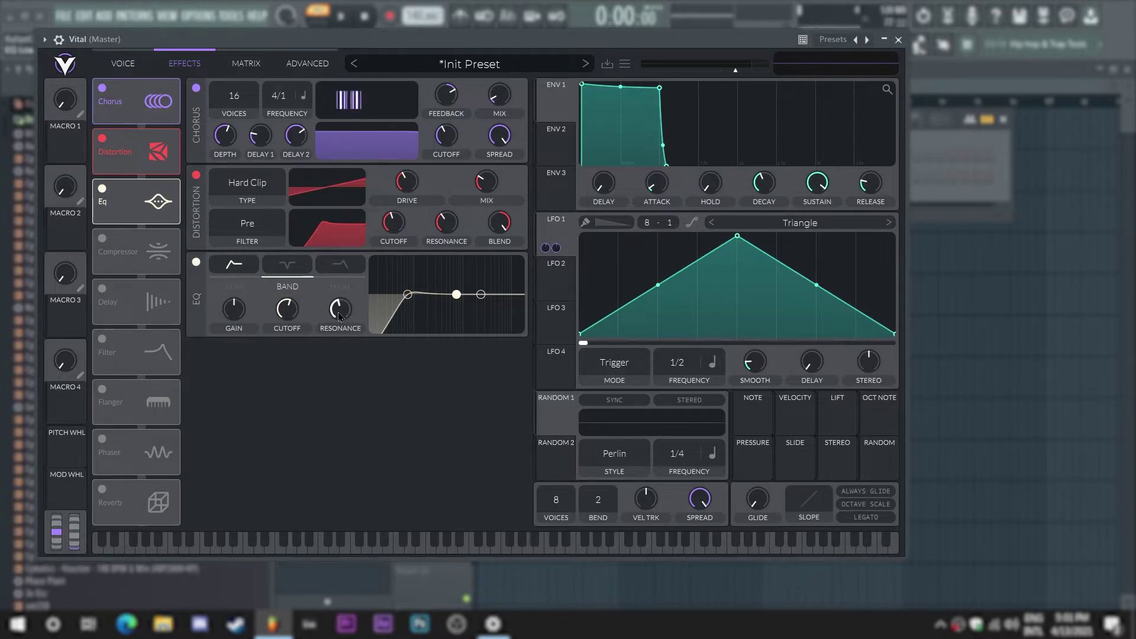
drag(248, 306, 335, 336)
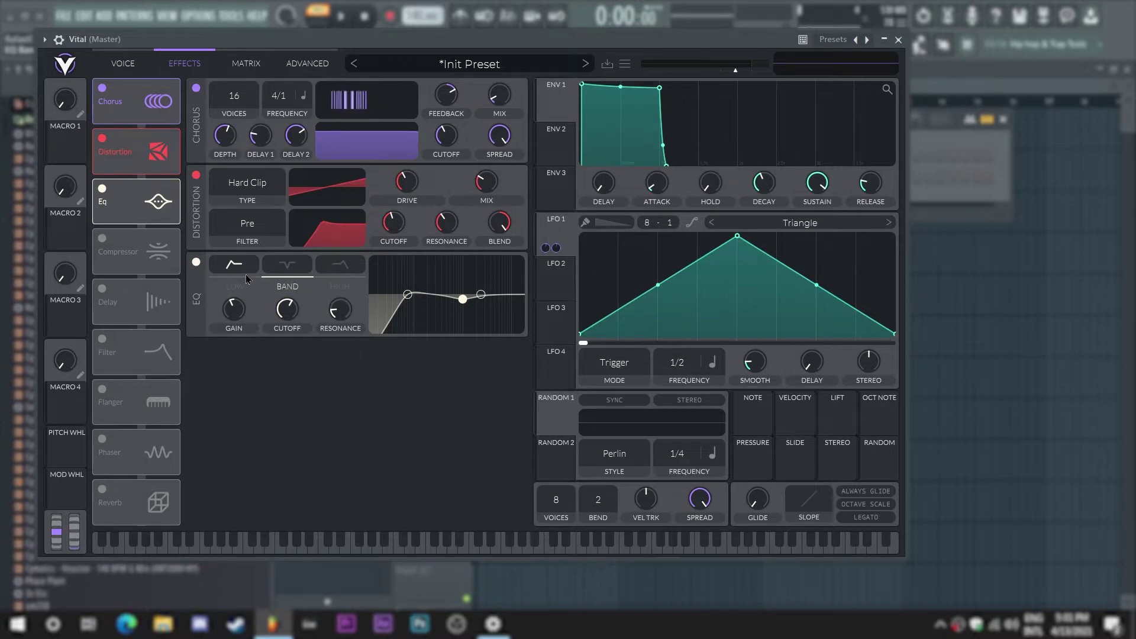
- Turn the EQ high band into a high cut with resonance 2.600 and cutoff near 21 kHz
click(325, 294)
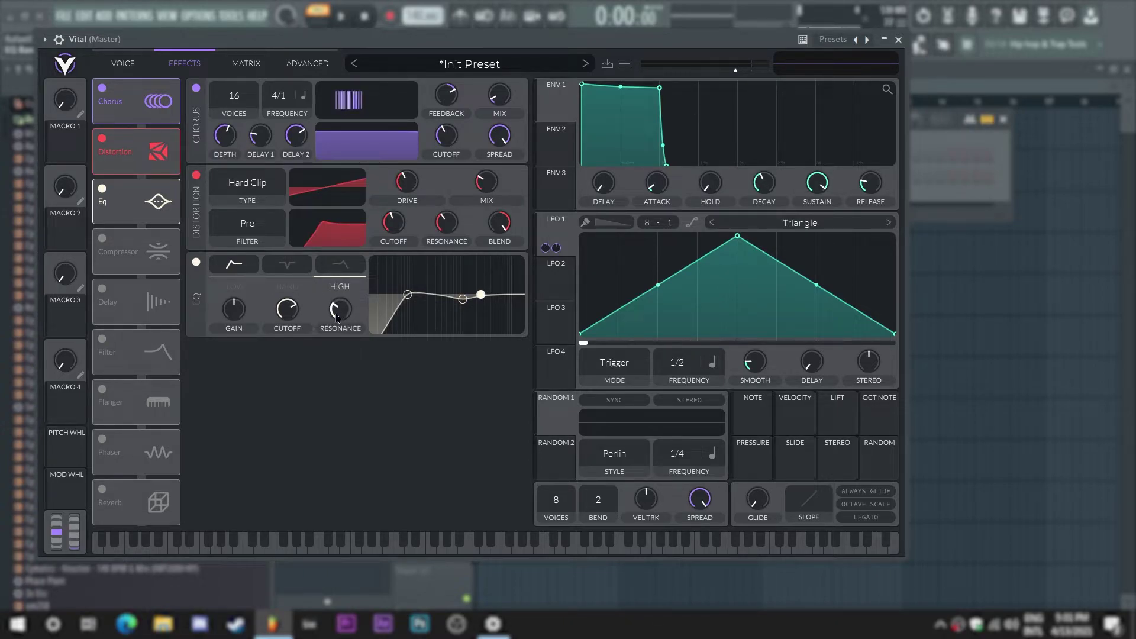
click(341, 263)
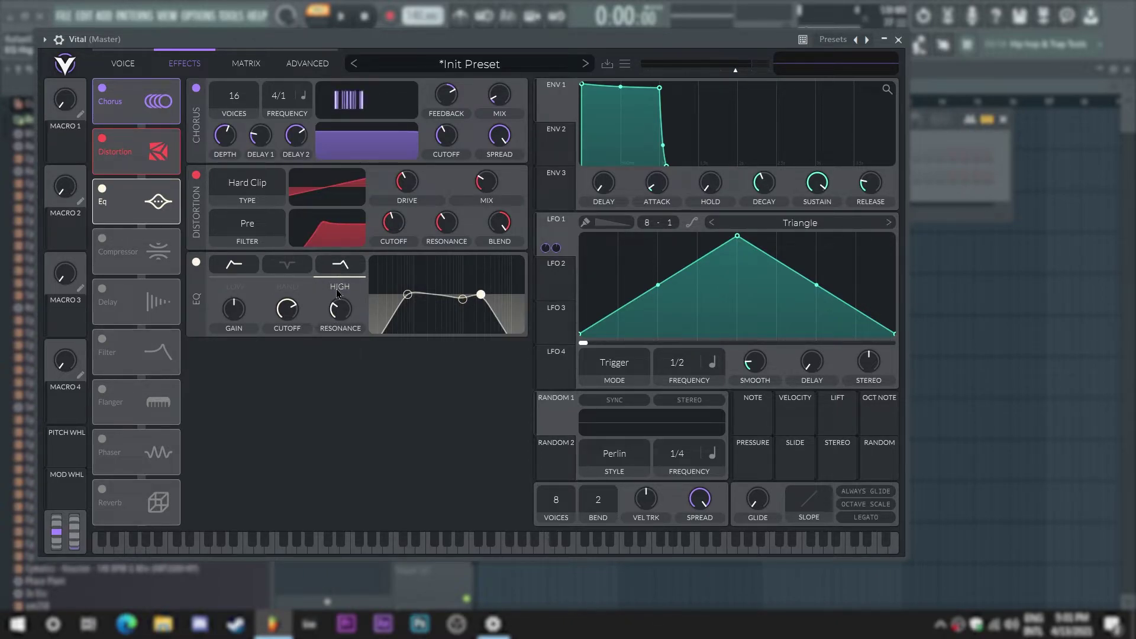
mouse_move(339, 312)
mouse_down()
mouse_move(337, 332)
mouse_move(293, 304)
mouse_move(296, 293)
mouse_move(339, 307)
mouse_move(338, 291)
mouse_move(338, 307)
mouse_up()
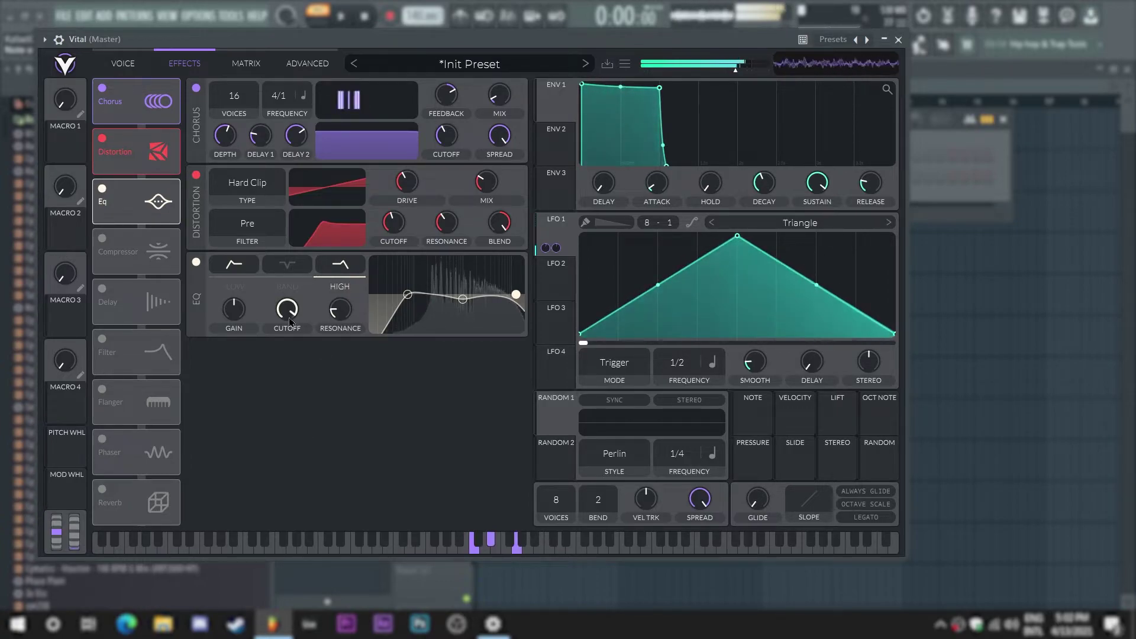
drag(288, 309, 291, 311)
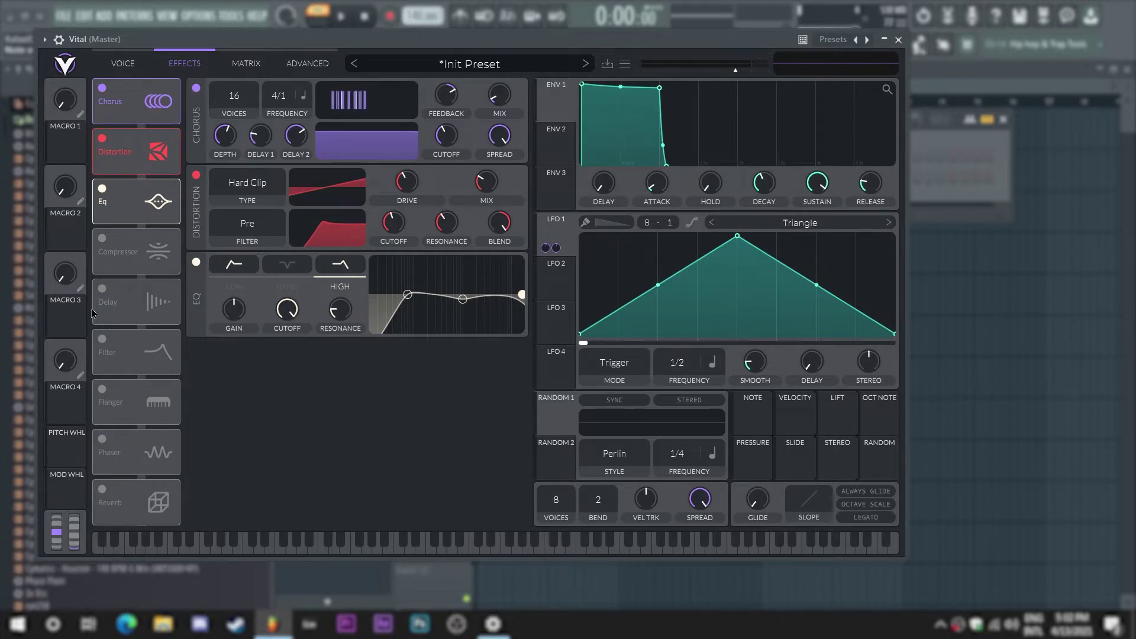
- Enable the Delay after the EQ, timed 1/4 in Mid Ping Pong mode, with its filter cutoff adjusted
click(102, 288)
drag(159, 302, 161, 253)
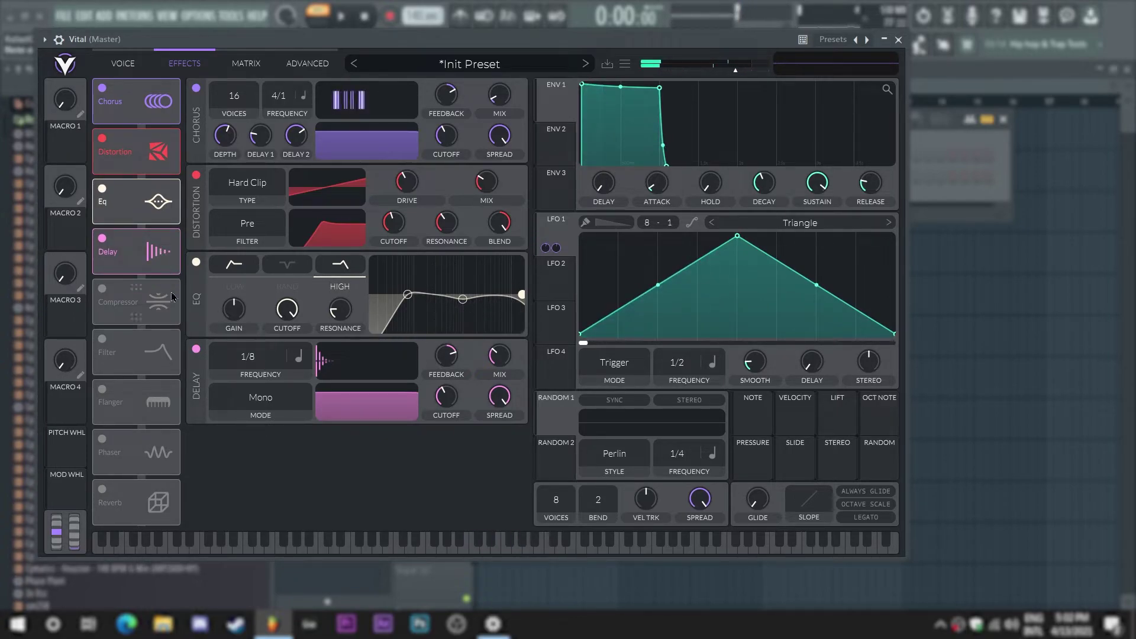
drag(254, 372, 251, 405)
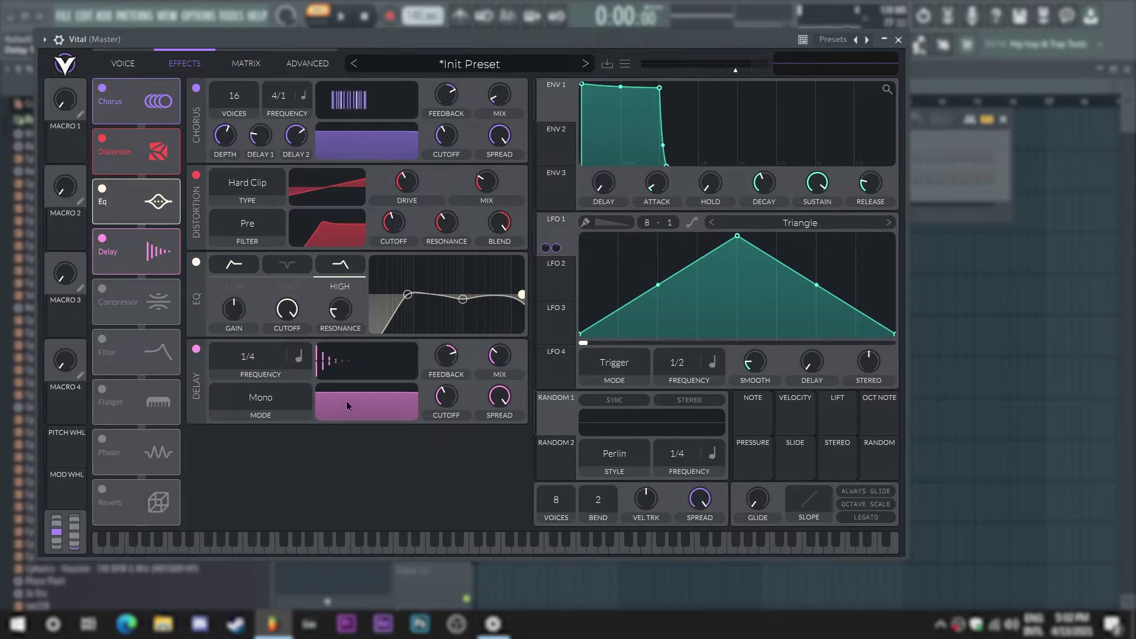
click(260, 397)
click(268, 475)
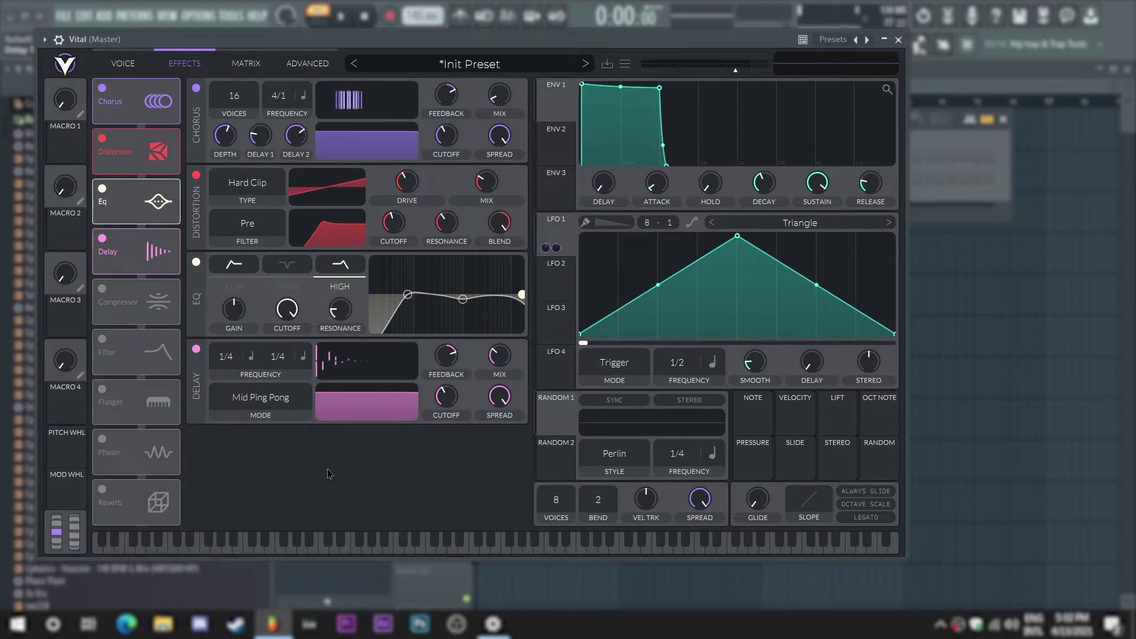
drag(453, 395, 463, 310)
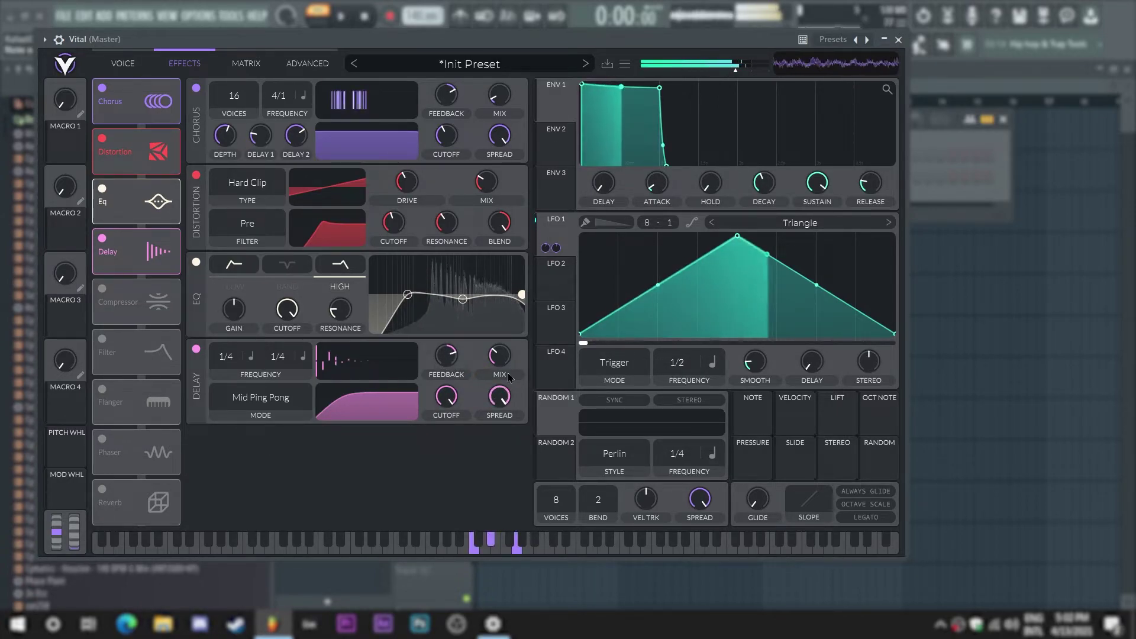
mouse_move(510, 376)
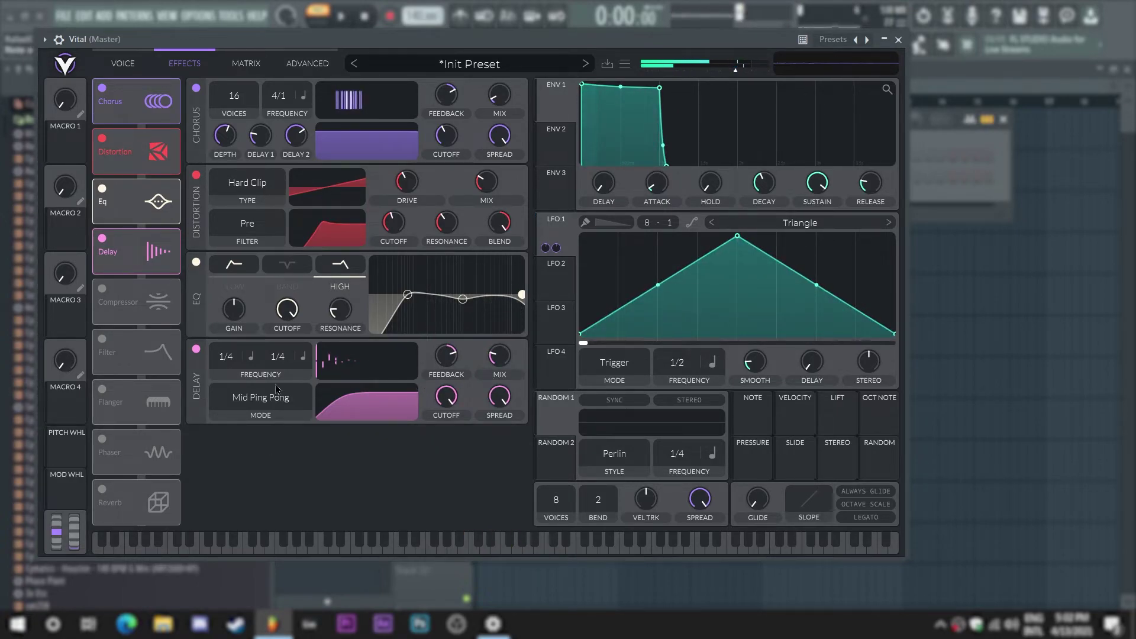
- Enable the Reverb after the Delay and raise its pre low cut slightly
click(104, 490)
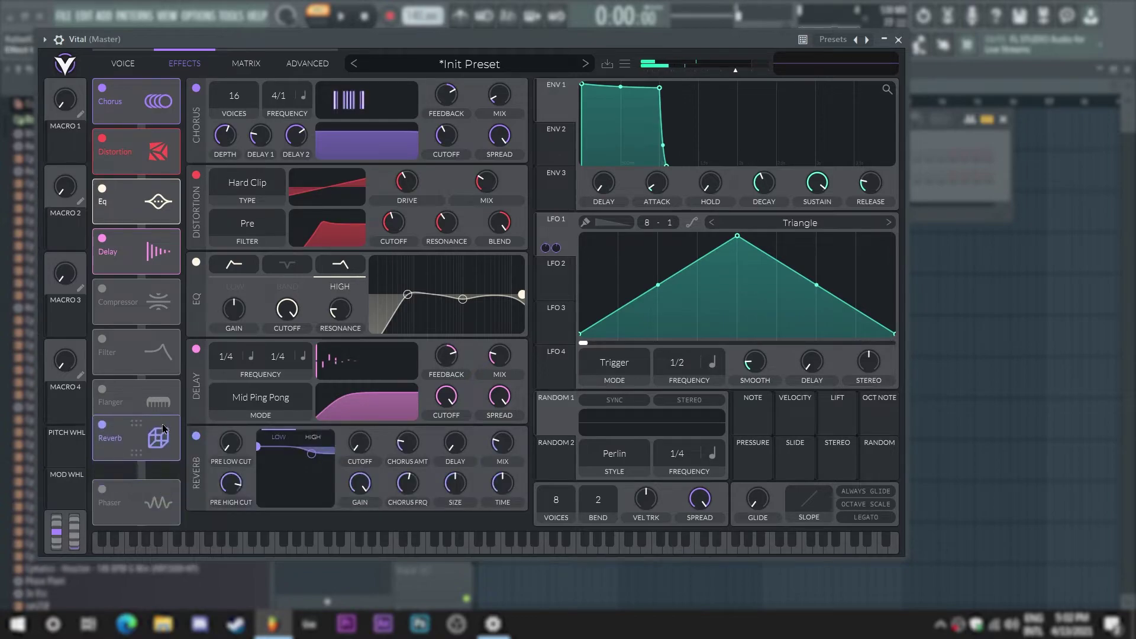
drag(136, 502, 136, 302)
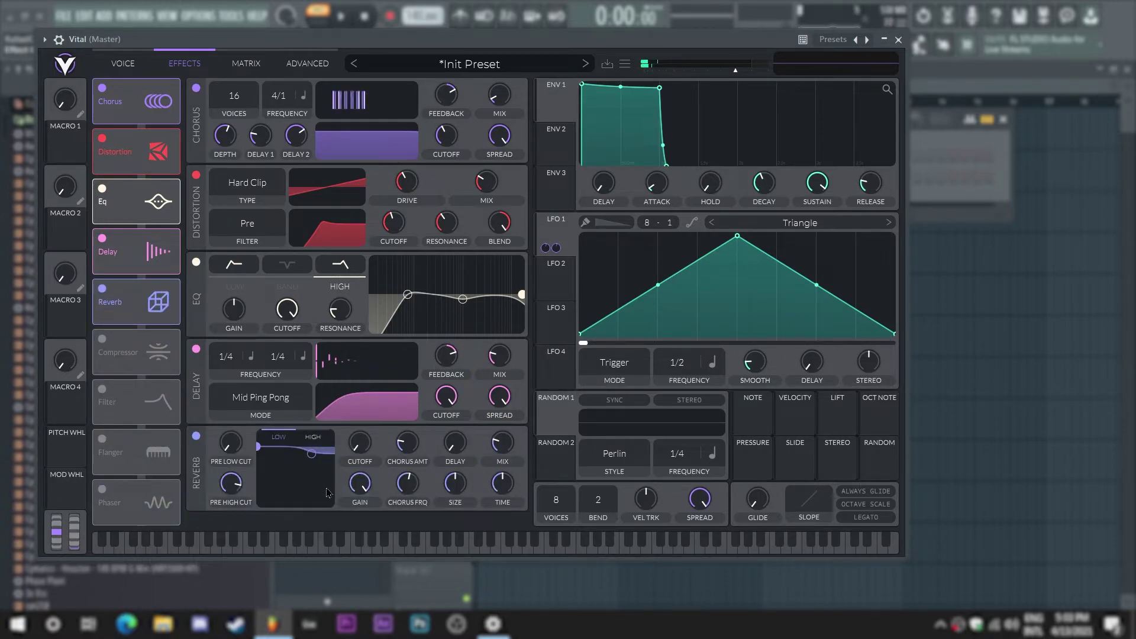
mouse_move(237, 455)
mouse_down()
mouse_move(236, 439)
mouse_move(232, 461)
mouse_up()
- Bend the reverb filter into a bell with high cutoff at 7530 Hz and lowered gains, then enlarge the size
drag(359, 441, 359, 434)
drag(359, 483, 360, 510)
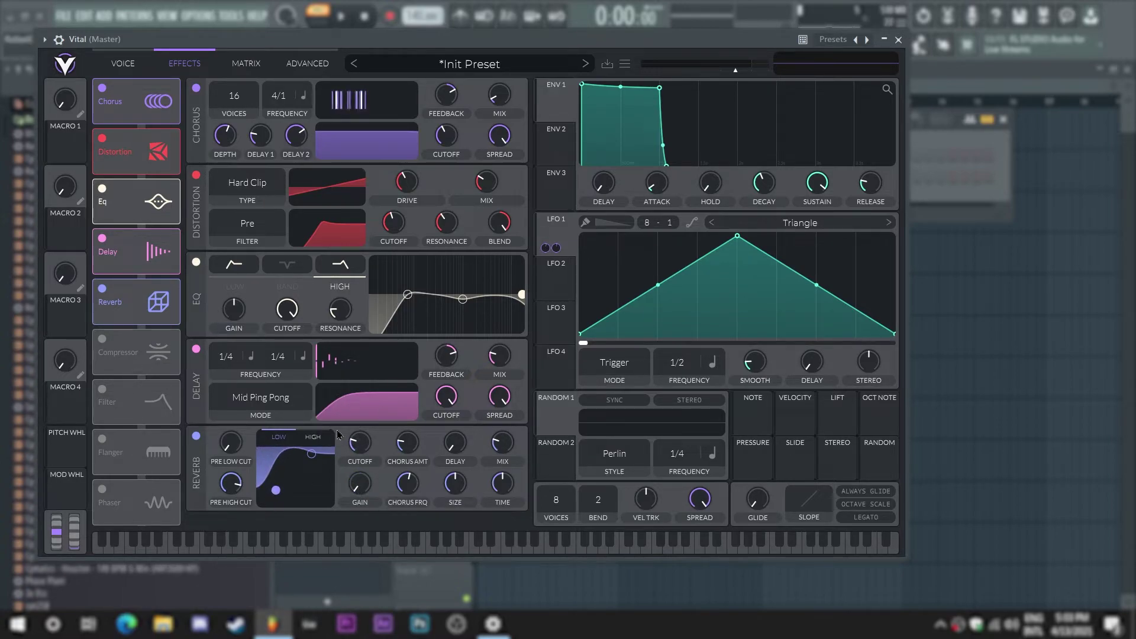
click(313, 437)
drag(366, 503, 342, 560)
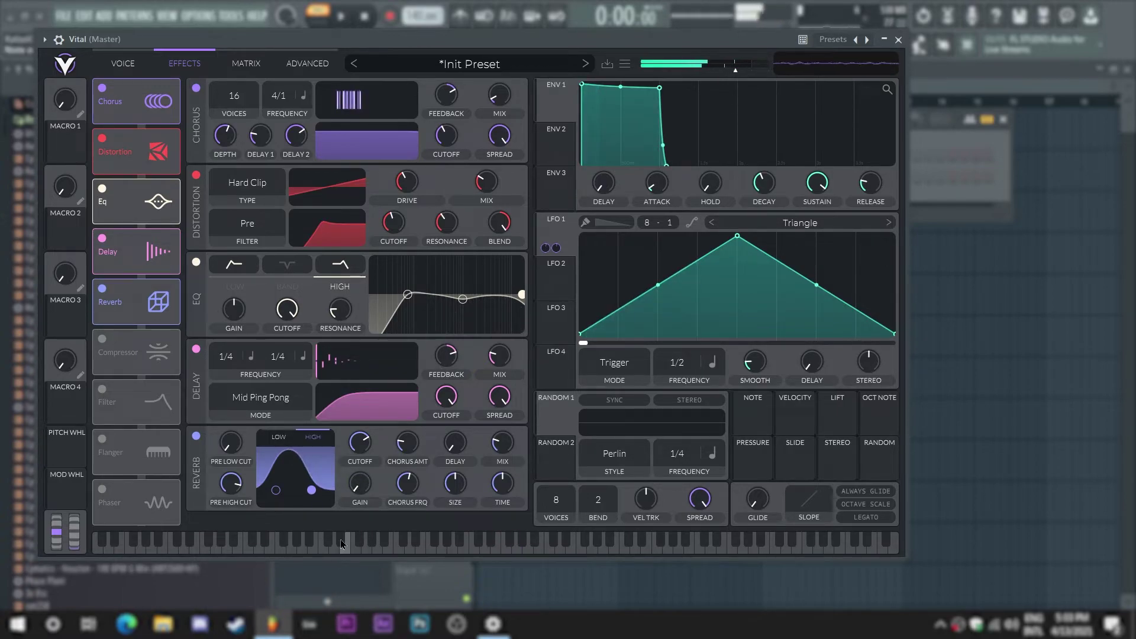
drag(360, 441, 364, 400)
click(278, 436)
drag(363, 439, 363, 422)
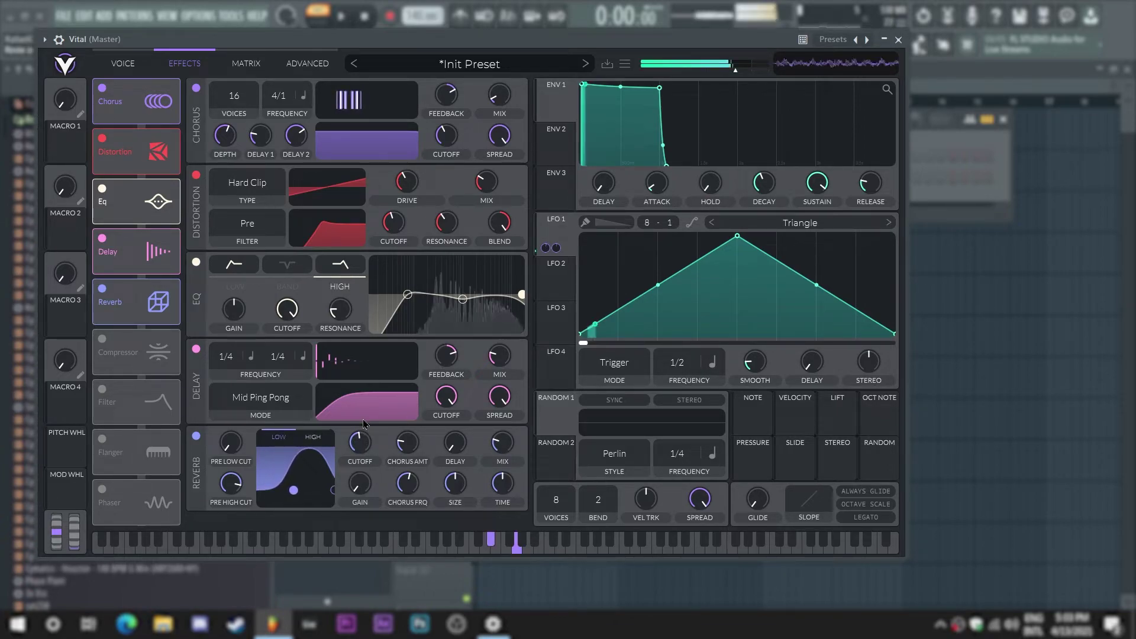
mouse_move(513, 478)
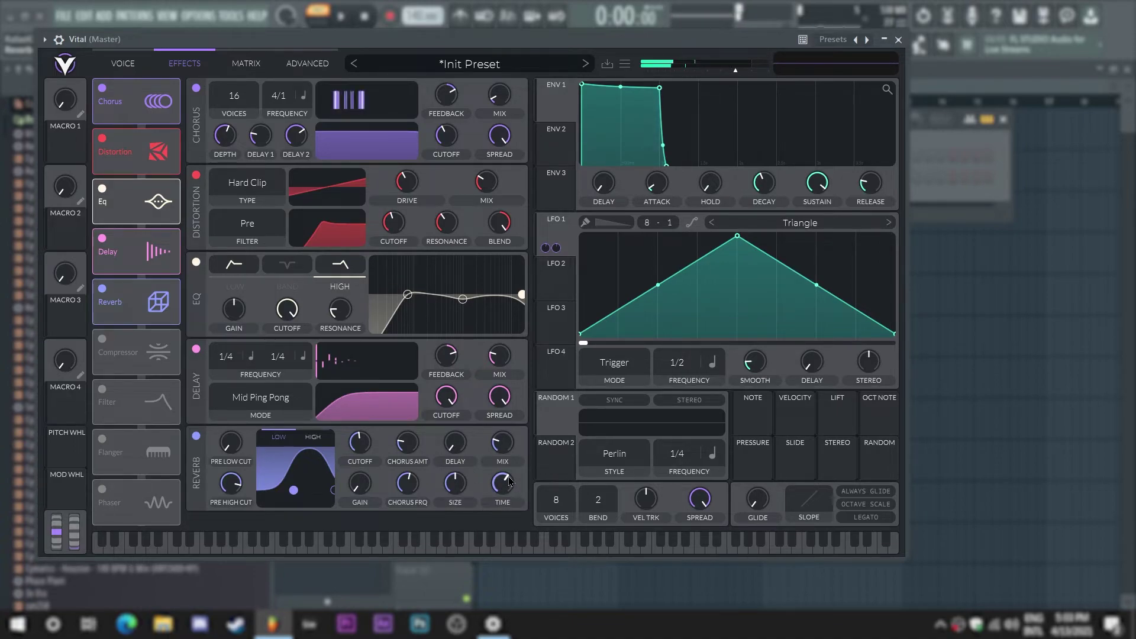
drag(455, 484, 459, 454)
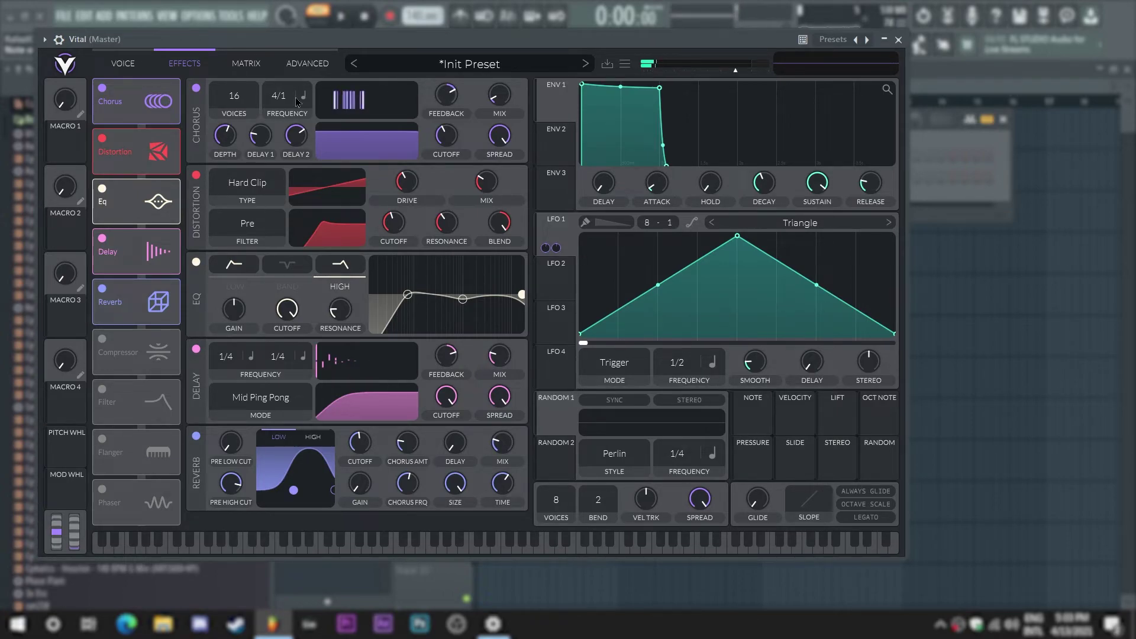
- Lower Filter 1 cutoff to about 3053 Hz, assign Macro 1 to it, rename it FILTER and turn it up
click(121, 65)
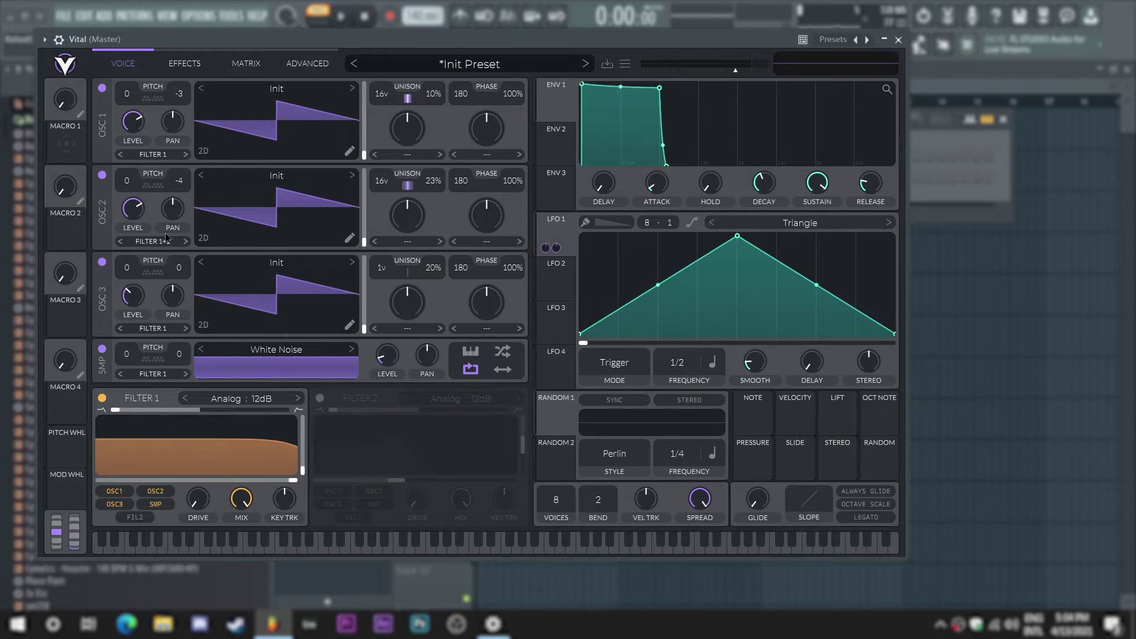
drag(293, 481, 200, 481)
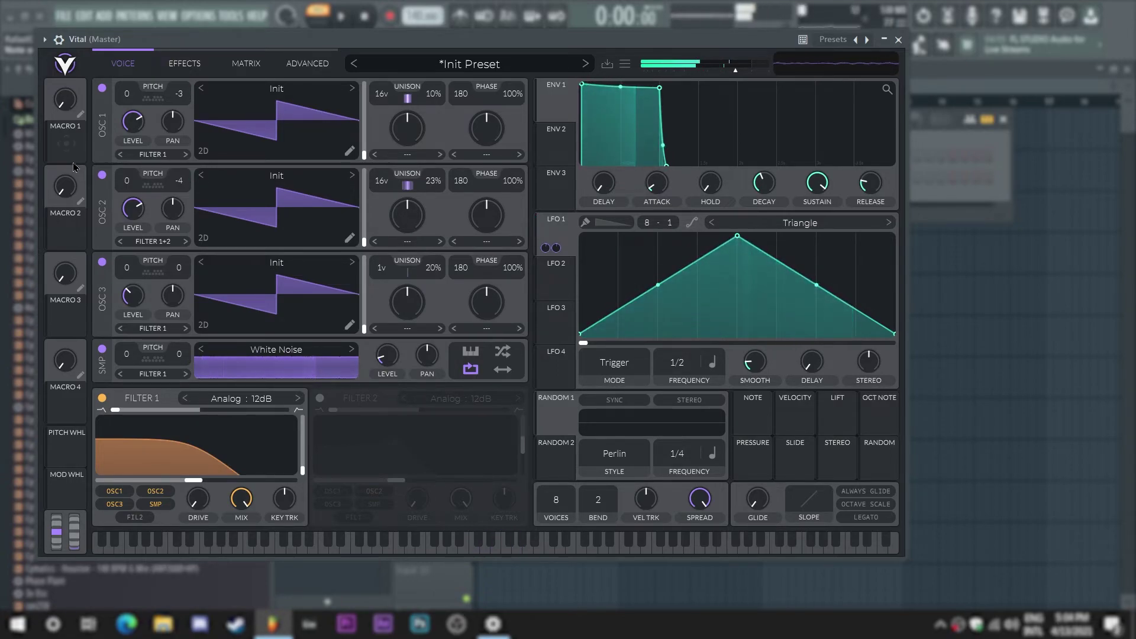
drag(66, 146, 196, 466)
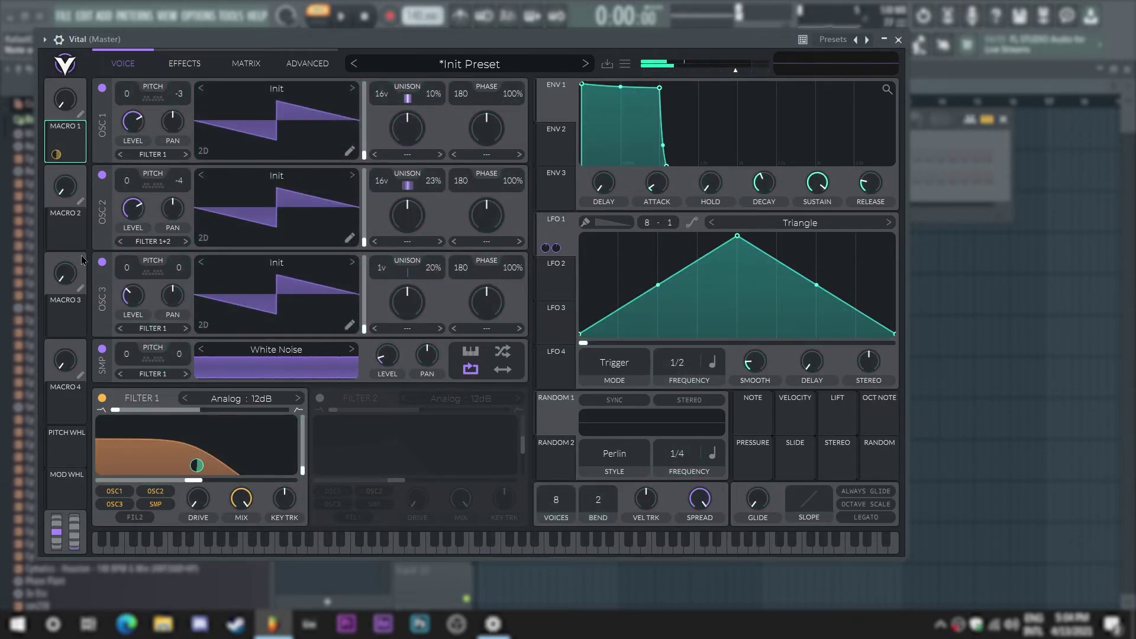
click(82, 115)
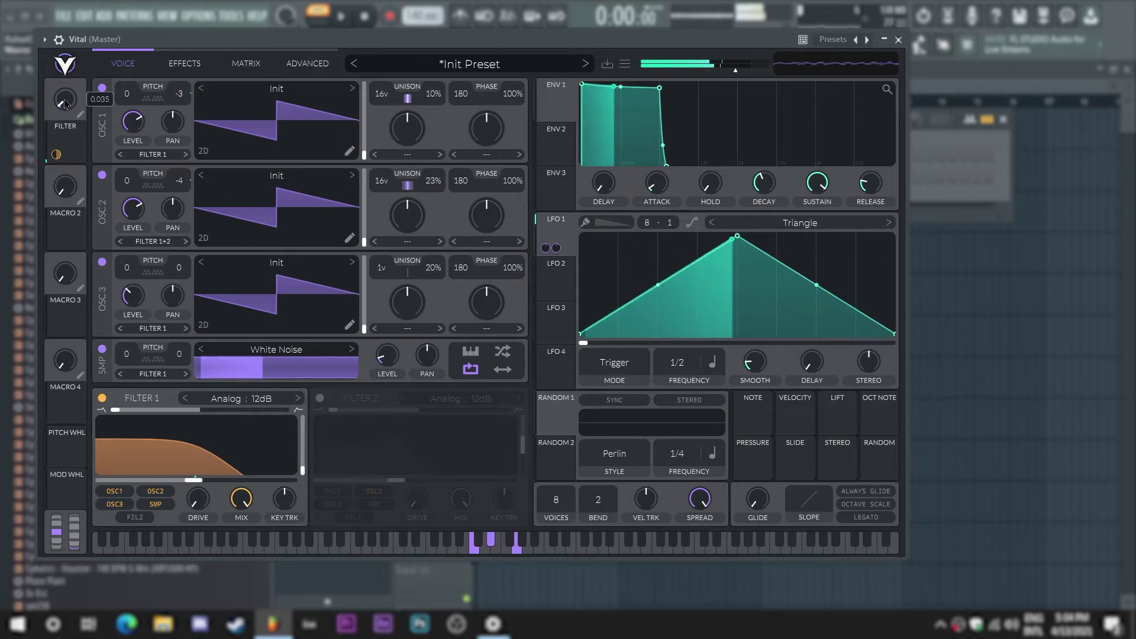
drag(65, 108, 86, 5)
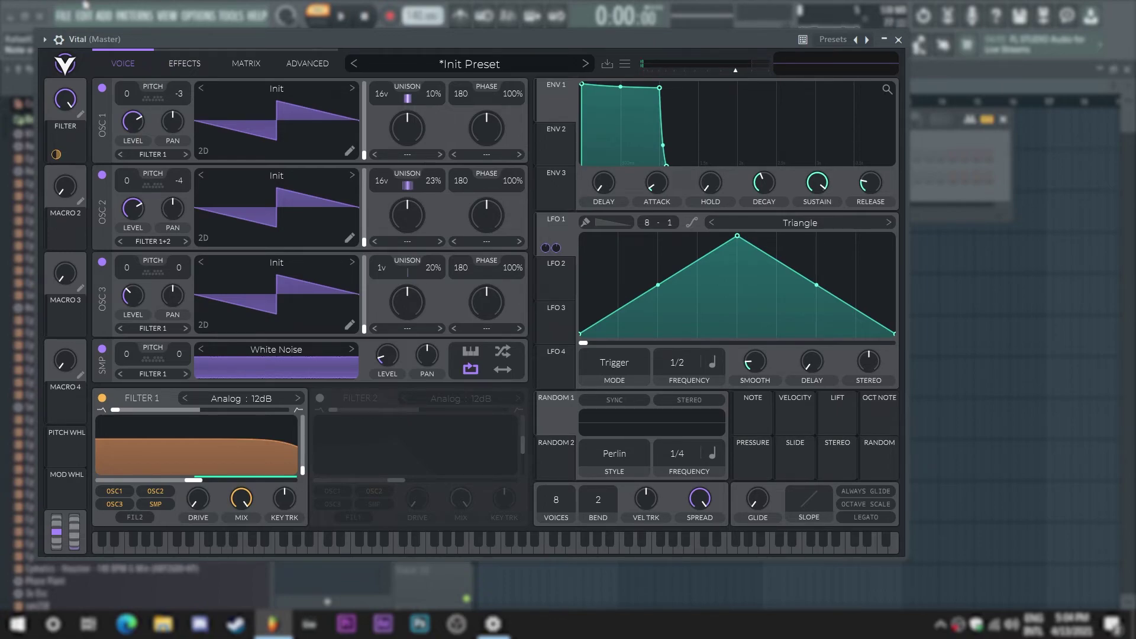
- Return to the Effects page showing Chorus, Distortion, EQ, Delay and Reverb
click(184, 70)
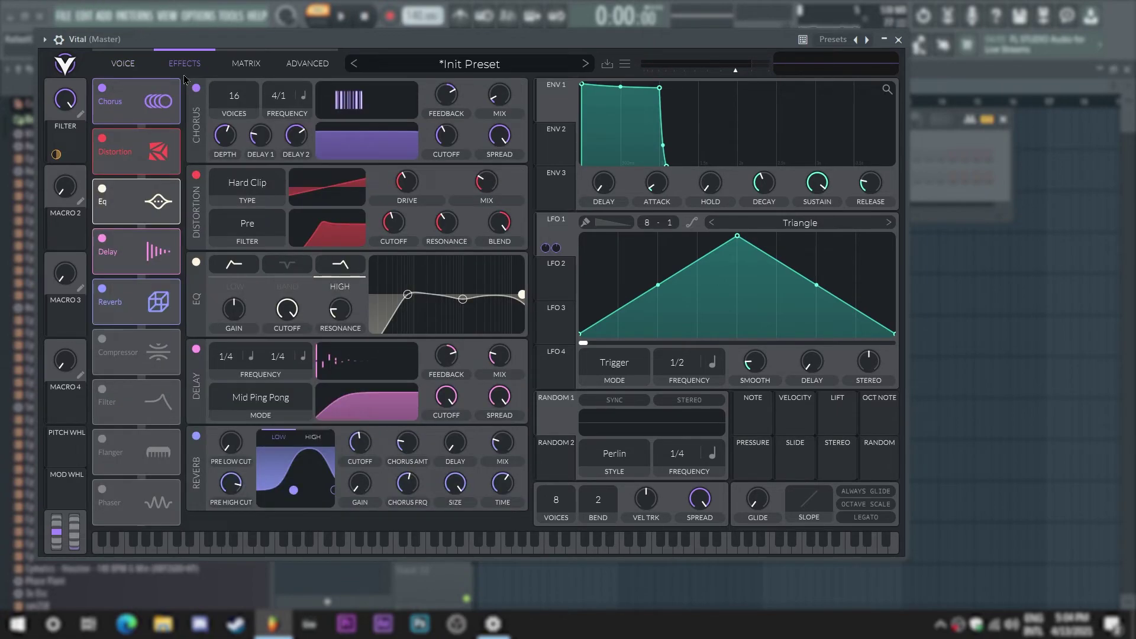